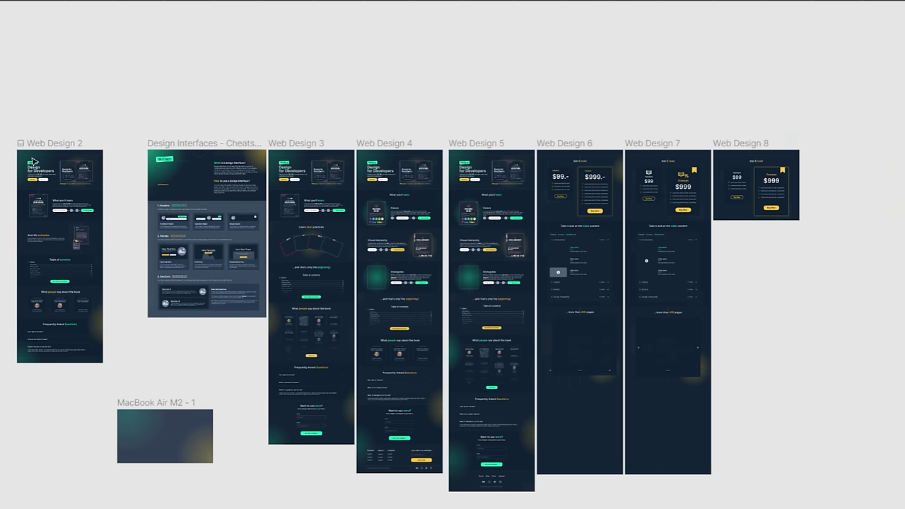
Step: Zoom the Figma canvas into the 'Design for Developers' hero of the Web Design 5 frame
scroll(20, 151, up, 2)
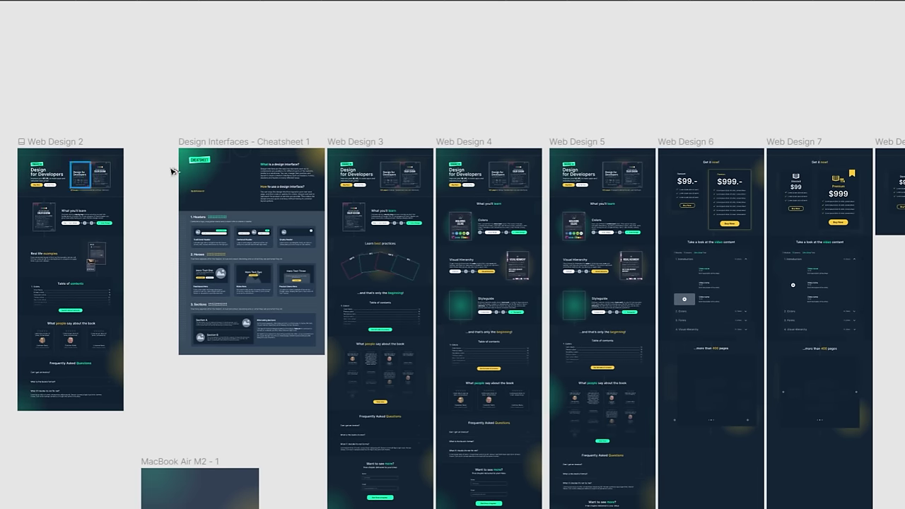
scroll(372, 172, up, 8)
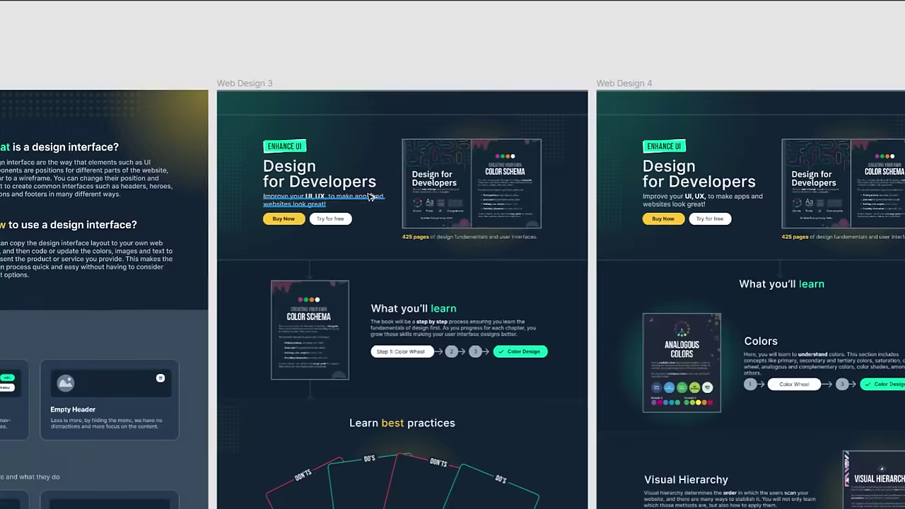
scroll(372, 196, up, 4)
scroll(432, 101, up, 2)
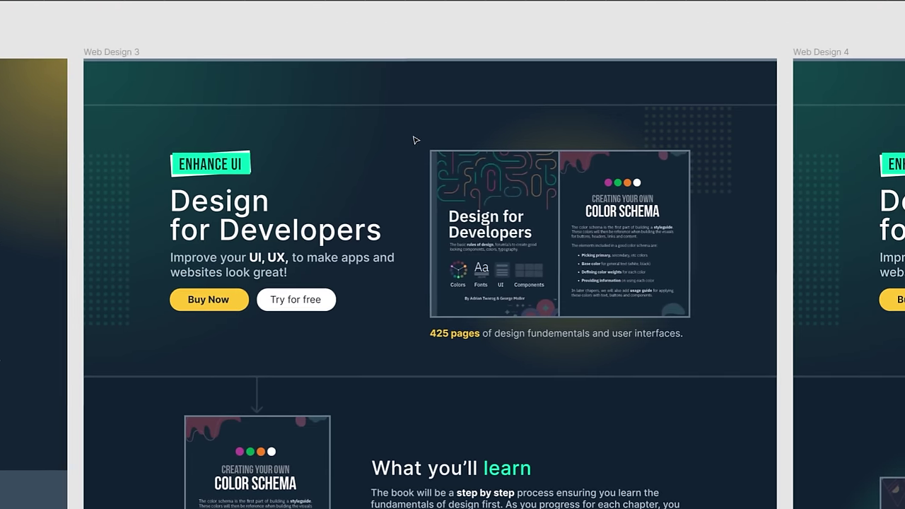
scroll(415, 140, up, 1)
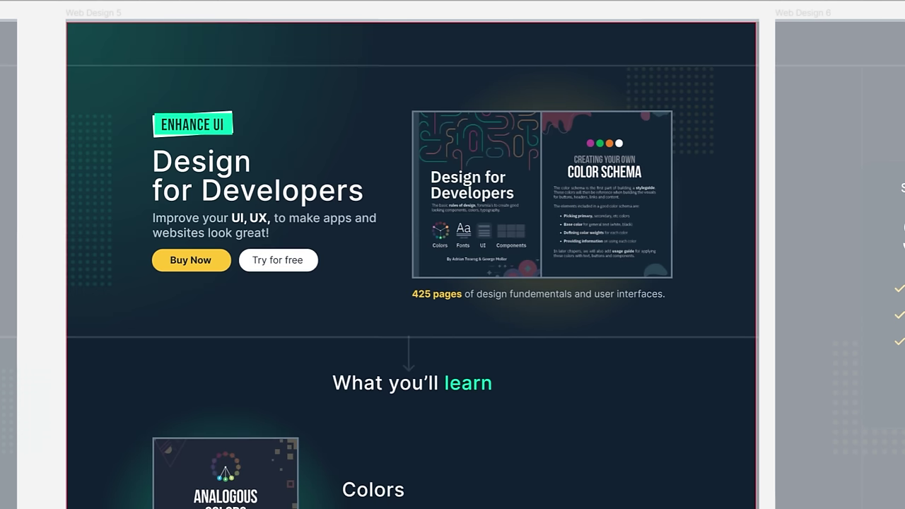
Step: Snip the Design for Developers hero and save it as a JPG in the Videos folder
drag(770, 506, 775, 508)
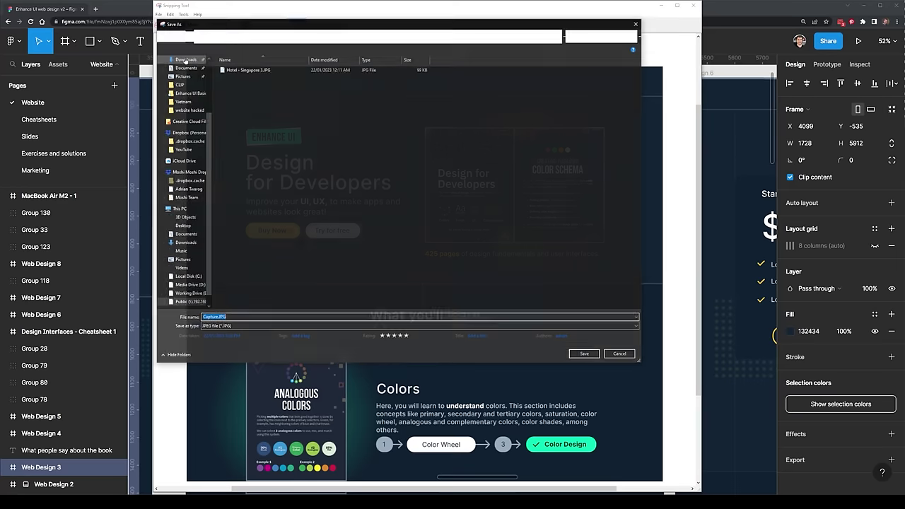
click(182, 270)
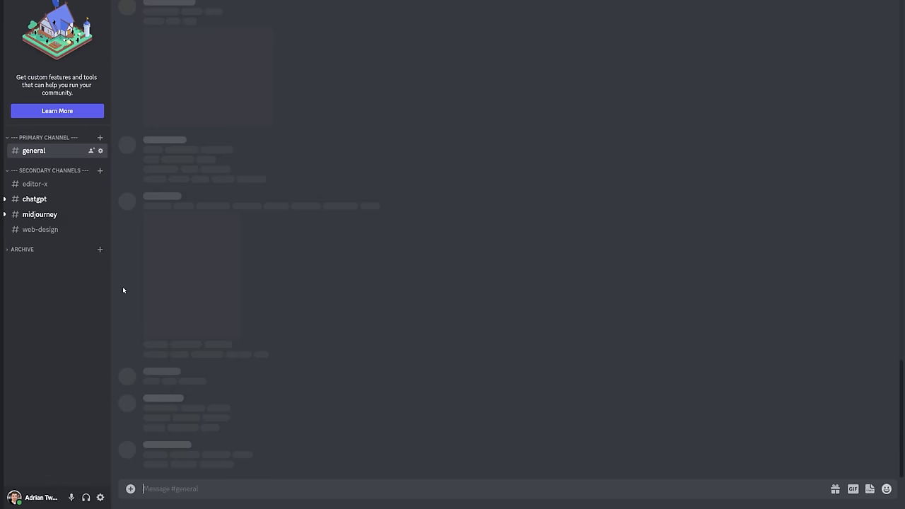
Step: Upload the enhanceui.JPG screenshot to the #midjourney channel
click(44, 215)
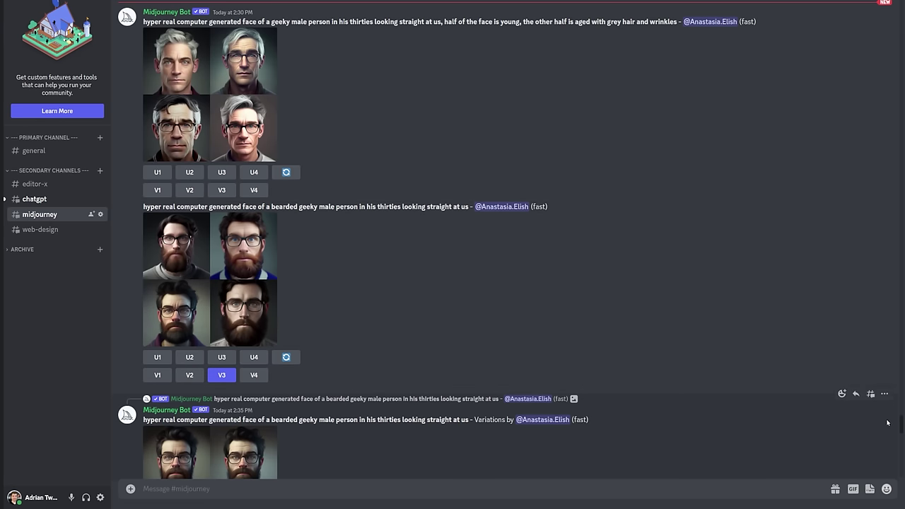
drag(902, 427, 895, 496)
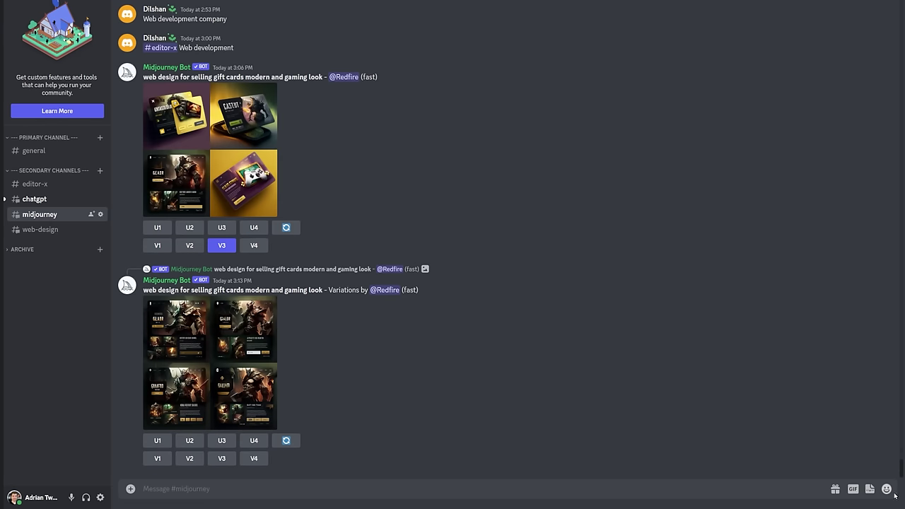
click(130, 489)
click(152, 422)
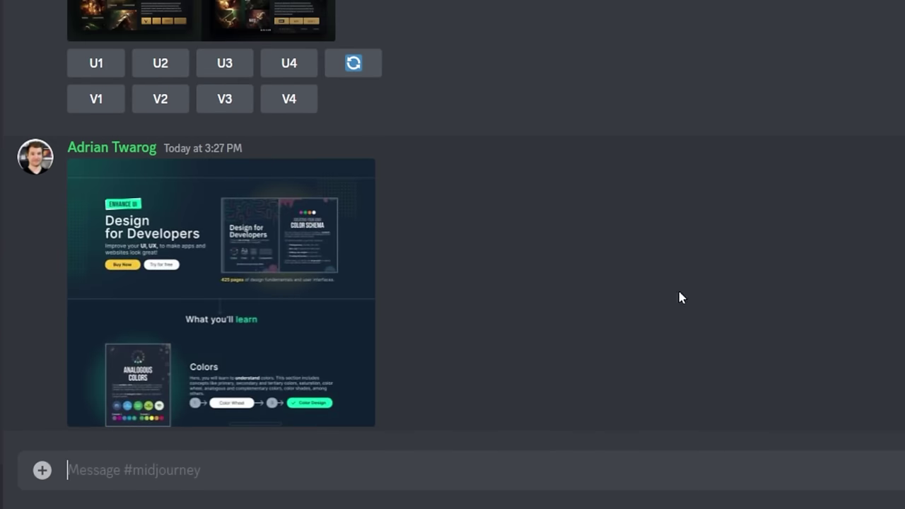
Step: View the posted screenshot full size in the browser to get its image link
click(241, 320)
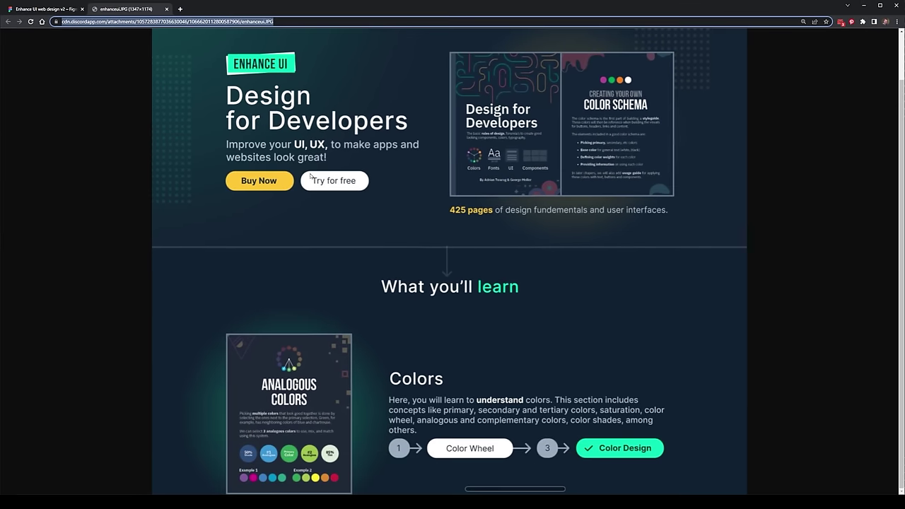
scroll(355, 138, up, 2)
click(863, 6)
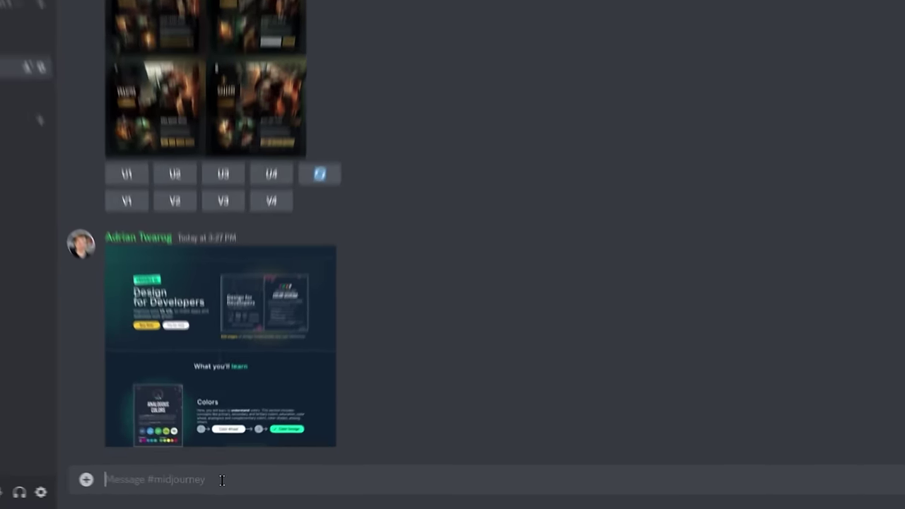
Step: Run /imagine with the screenshot link plus 'website course about web design for developers, ui, ux,'
text(/imag)
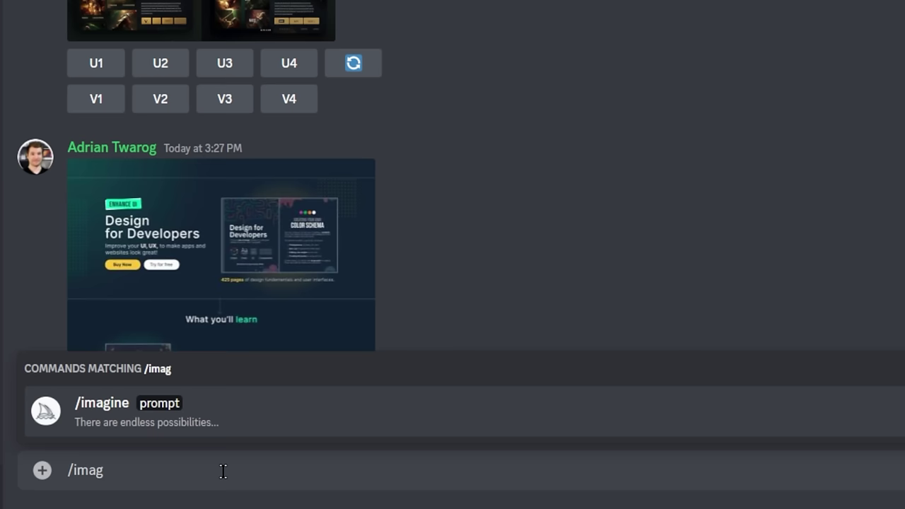
key(Tab)
key(ctrl+v)
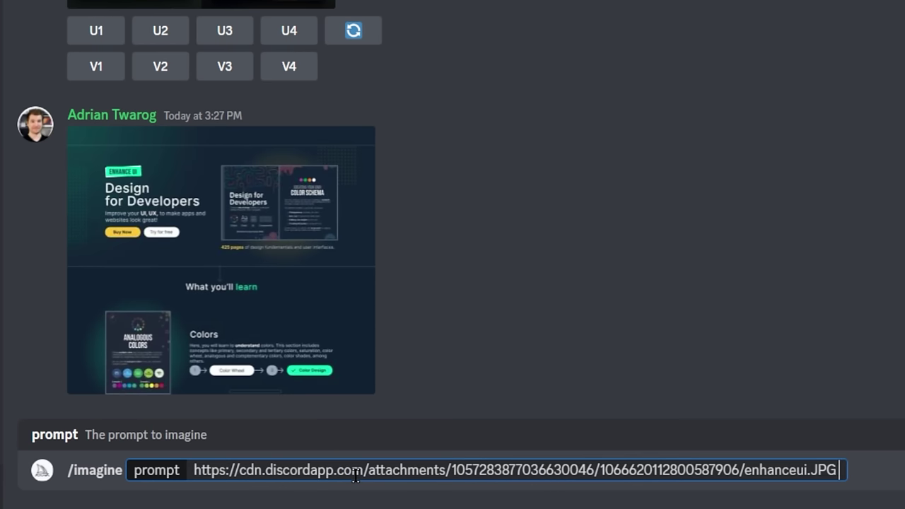
text(website course about web design)
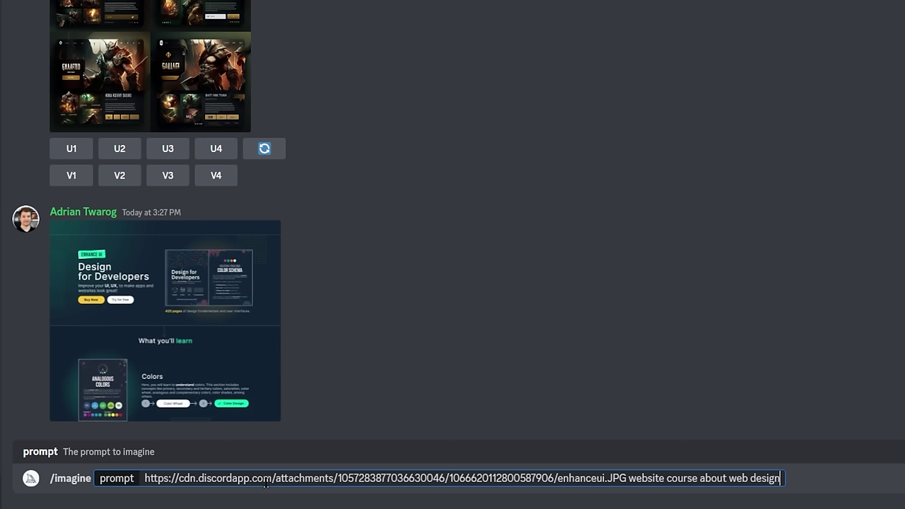
text( for developers, ui)
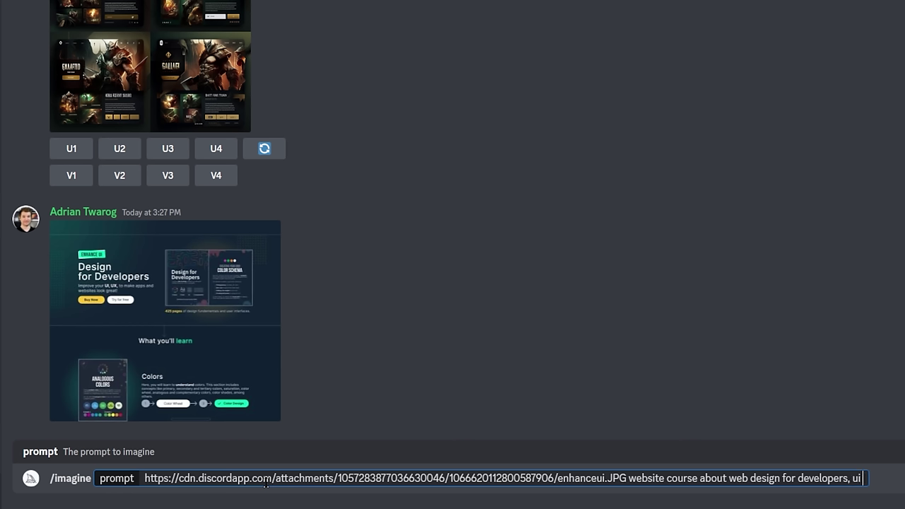
text(, ux,)
key(Return)
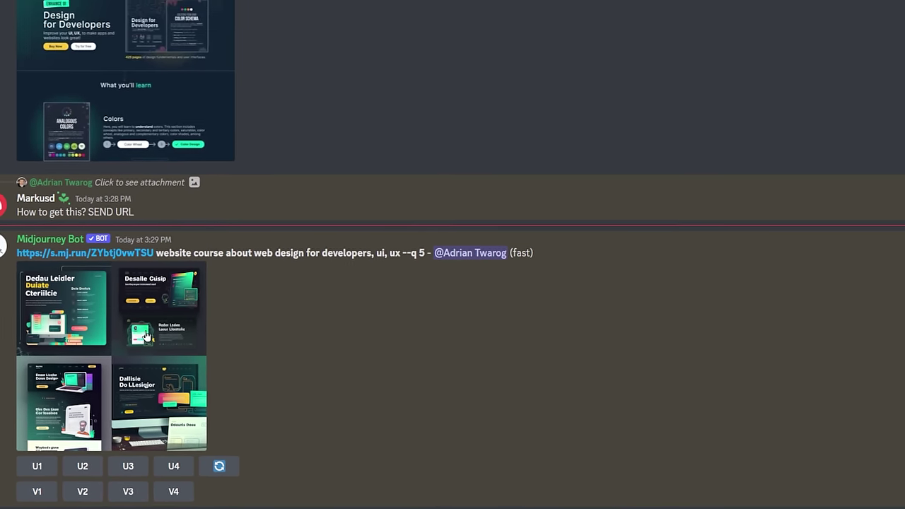
Step: Enlarge the generated grid of four dark-green web design course mockups
click(187, 247)
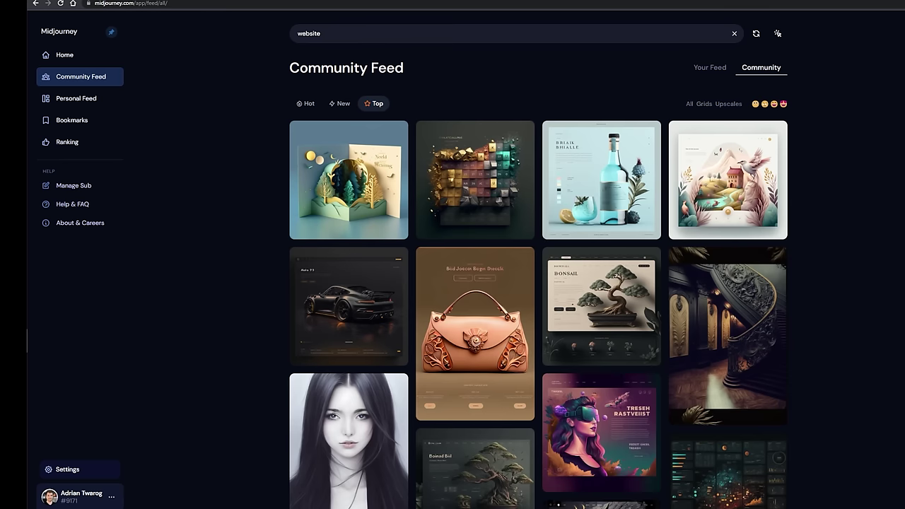
Step: Open the dolphin ocean-protection design from the Community Feed and select its prompt's style keywords
scroll(538, 282, down, 5)
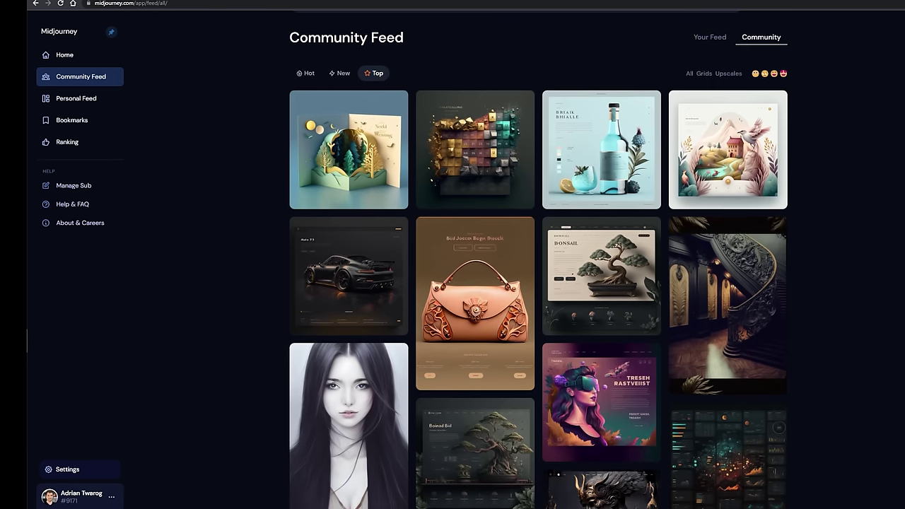
scroll(538, 283, down, 5)
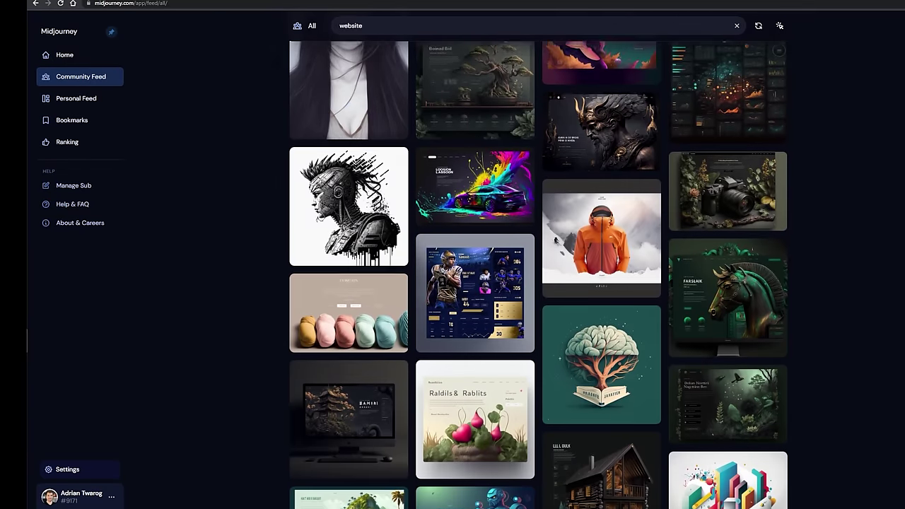
scroll(538, 282, down, 1)
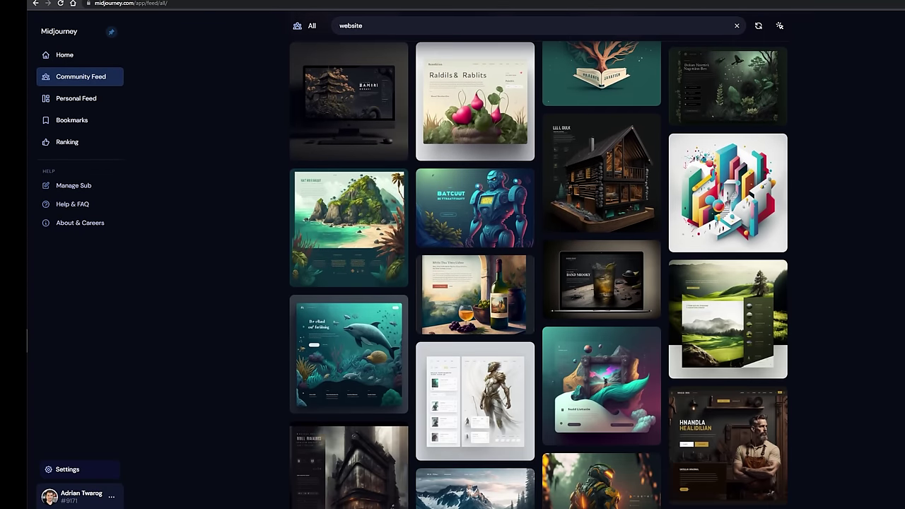
click(337, 331)
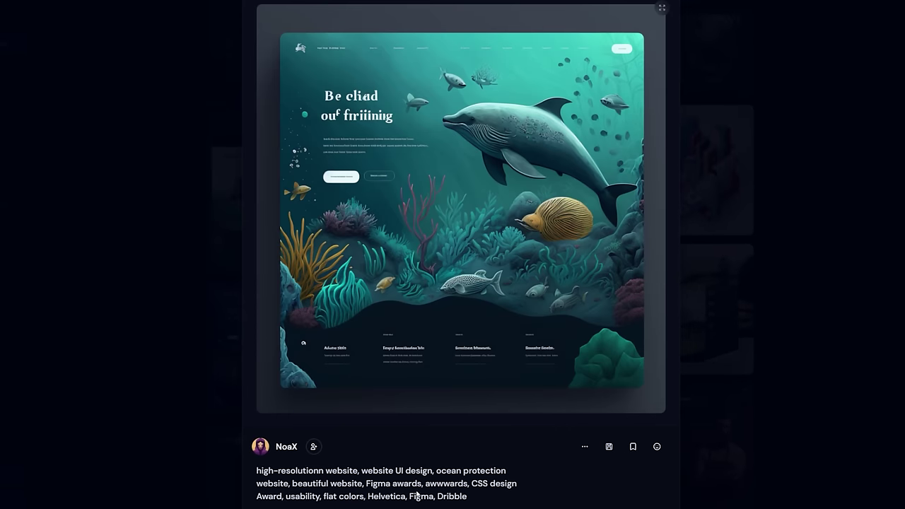
scroll(491, 480, down, 1)
drag(488, 462, 288, 441)
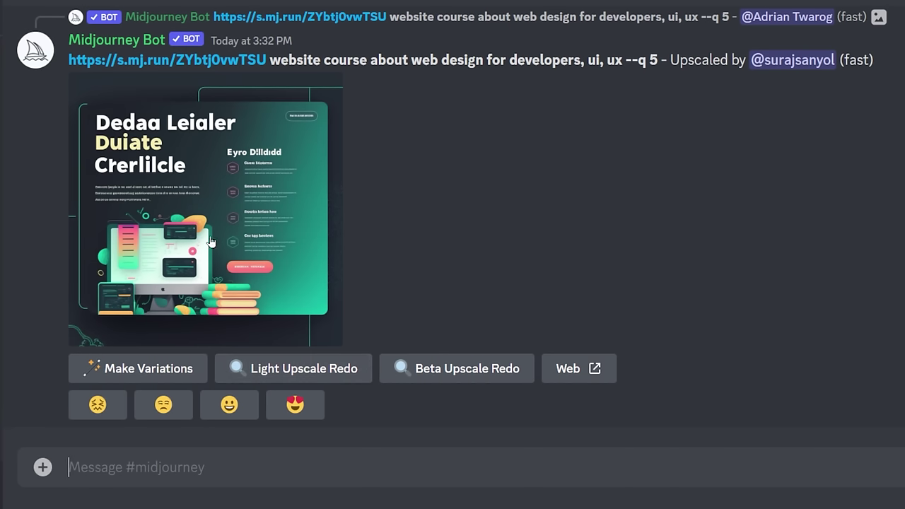
Step: Re-roll the web design course four-image grid
scroll(310, 222, up, 3)
scroll(396, 184, up, 5)
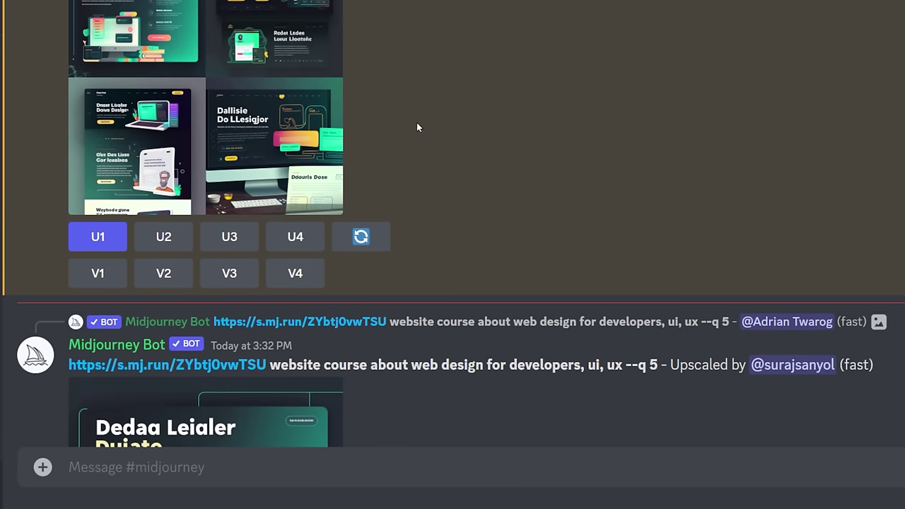
click(361, 237)
Step: Through /settings, turn on remix mode, high quality and very high style (--q 2 --s 750)
text(/sett)
click(252, 424)
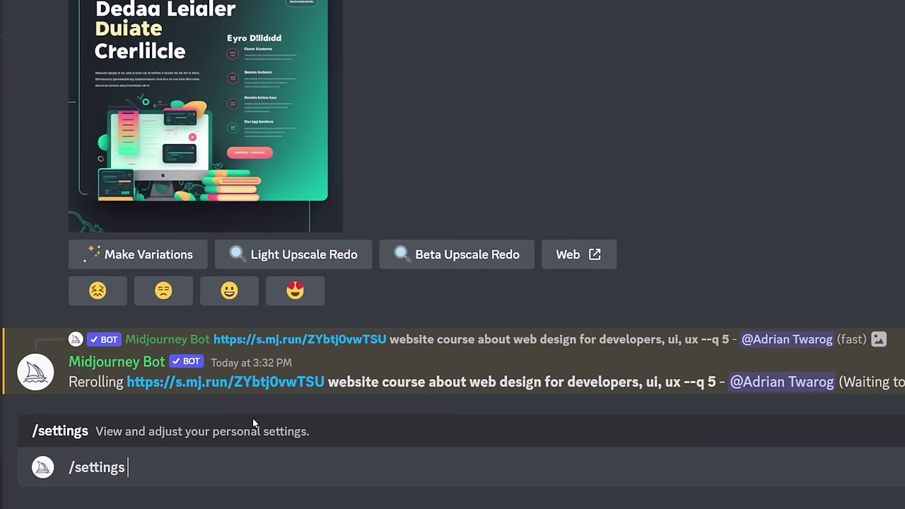
key(Return)
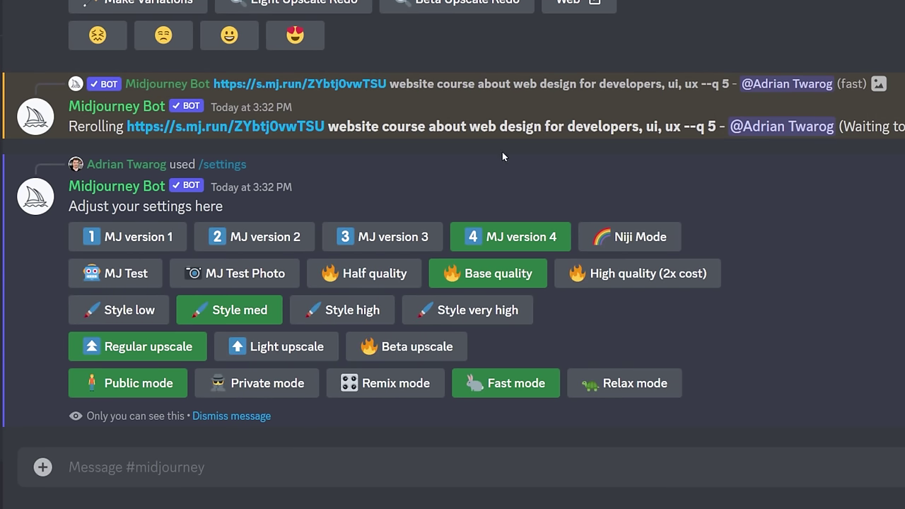
click(386, 383)
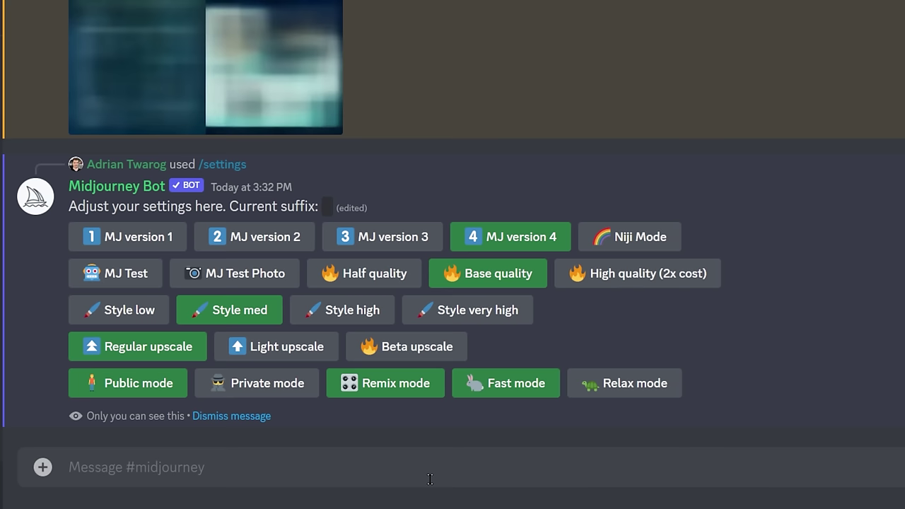
click(629, 275)
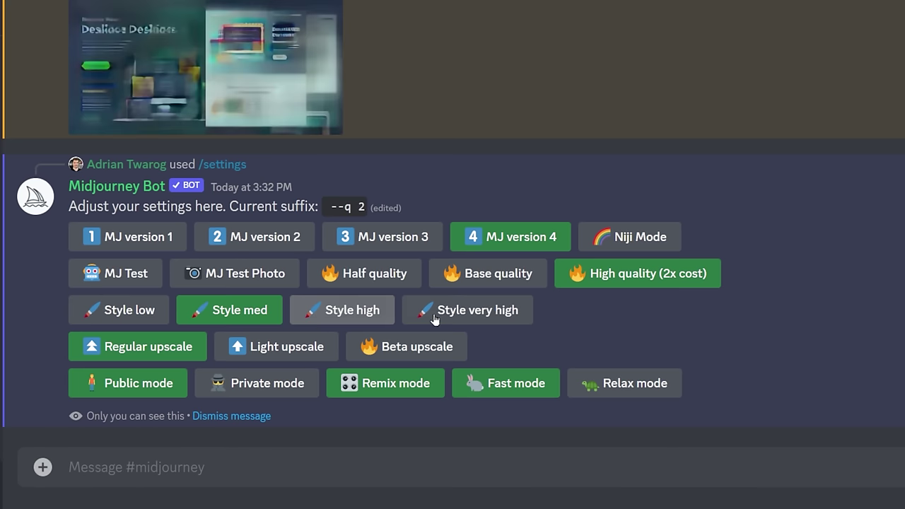
click(450, 318)
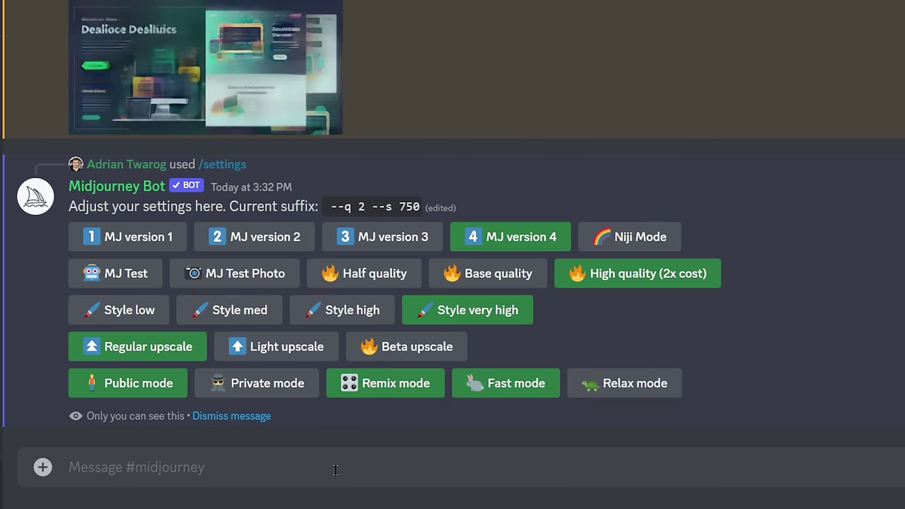
Step: Start an /imagine prompt with the reference image link followed by the copied style keywords
text(/imagi)
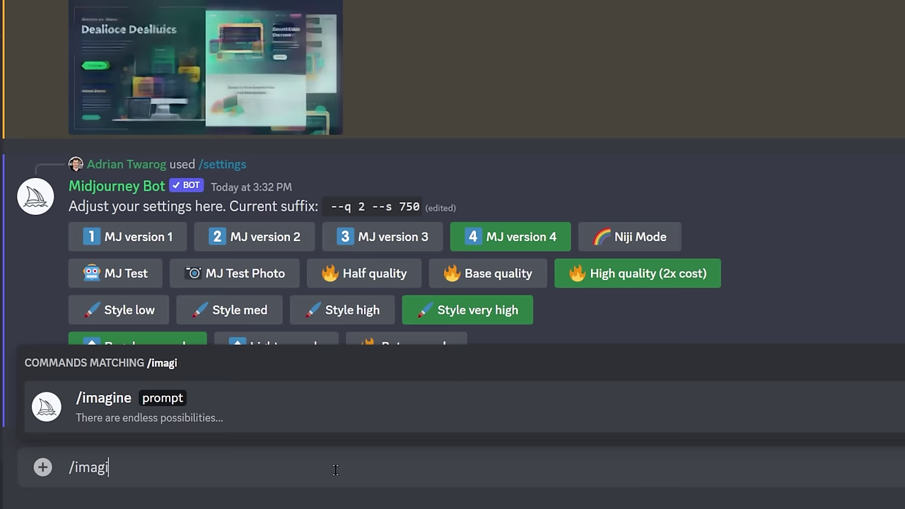
text(ne)
key(Tab)
text(, beautiful website, Figma awards, awwwards, CSS design Award, usability, flat colors, Helvetica, Figma, Dribble)
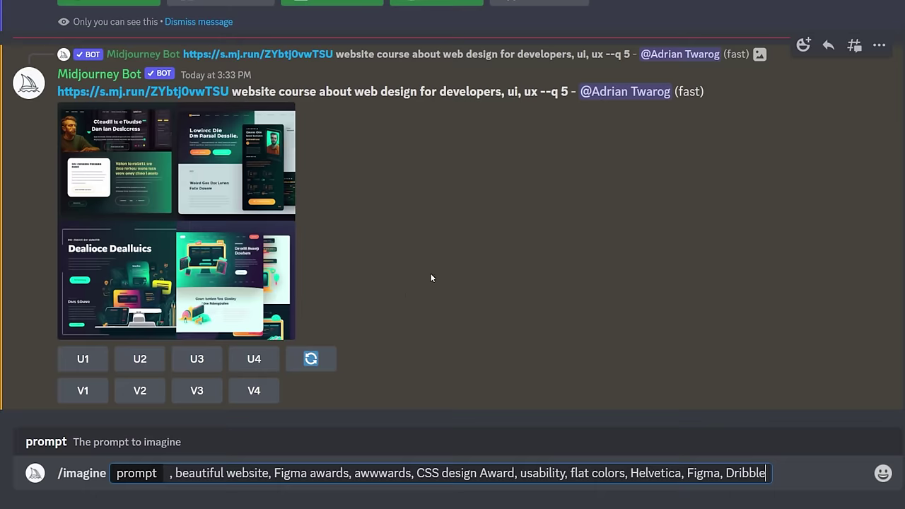
key(Home)
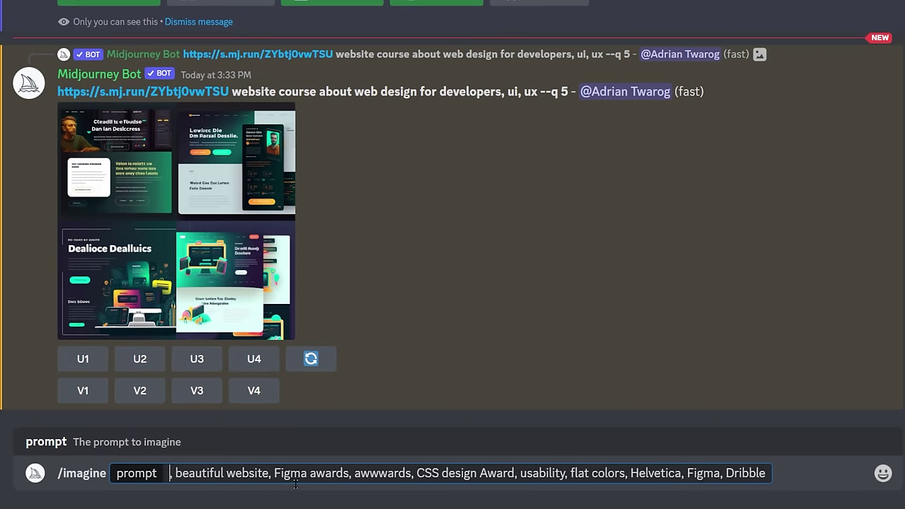
key(ctrl+v)
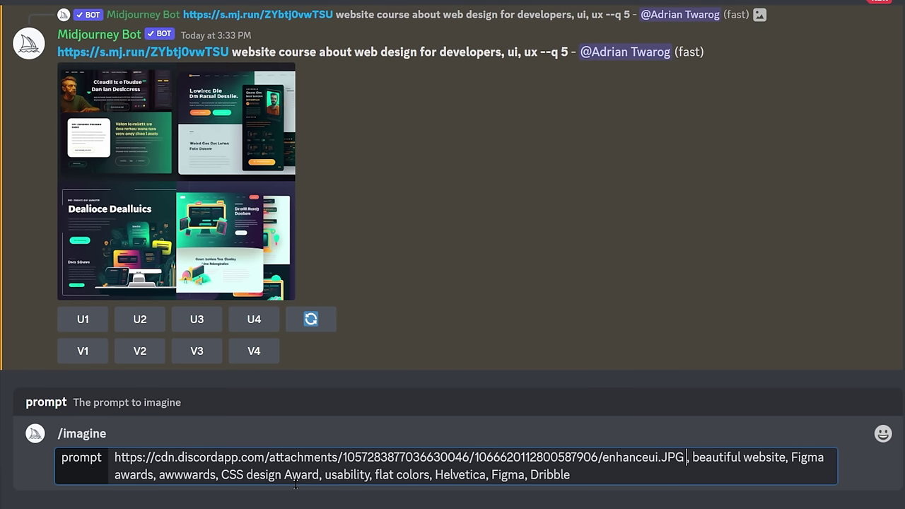
Step: Add 'website course web design book about color theory visual hierarchy' and 'ui, ux, uiux, webdesign,', then submit
text(website)
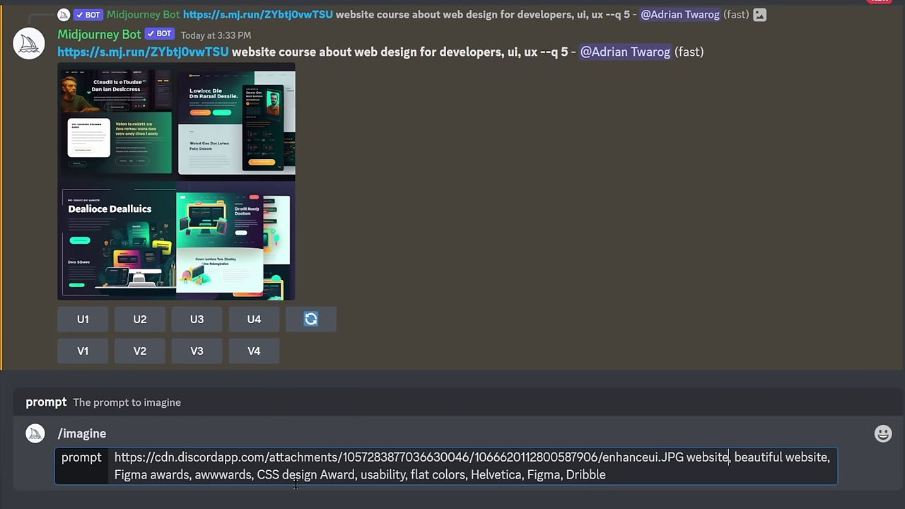
text(course web design book about color theory visual hierarchy)
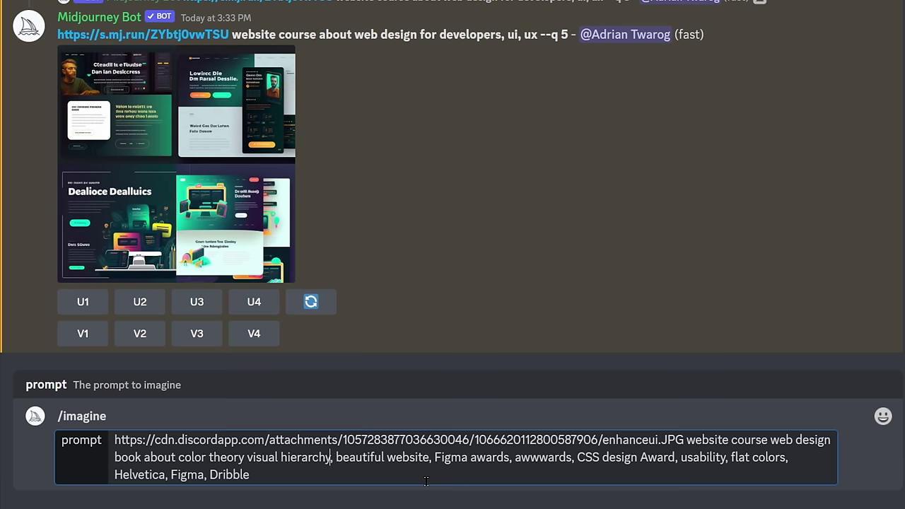
key(Right)
text(ui, ux, ui)
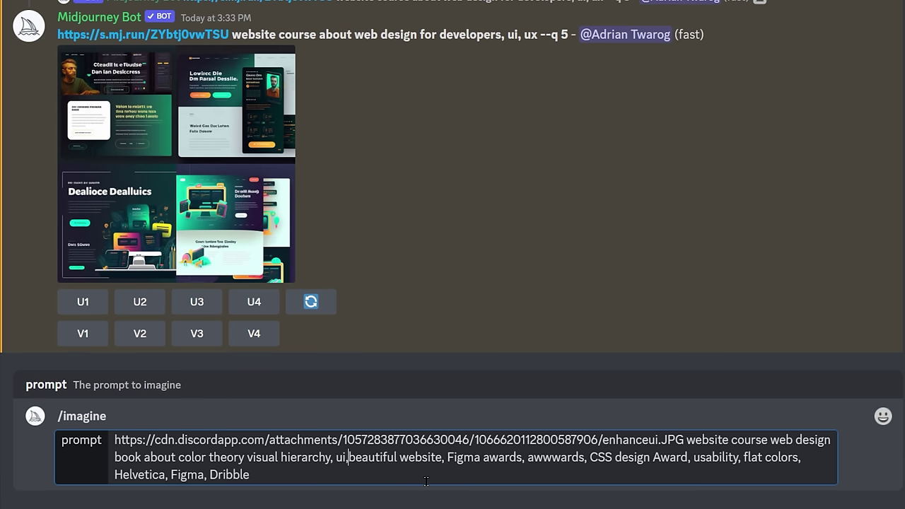
text(ux, webdesign)
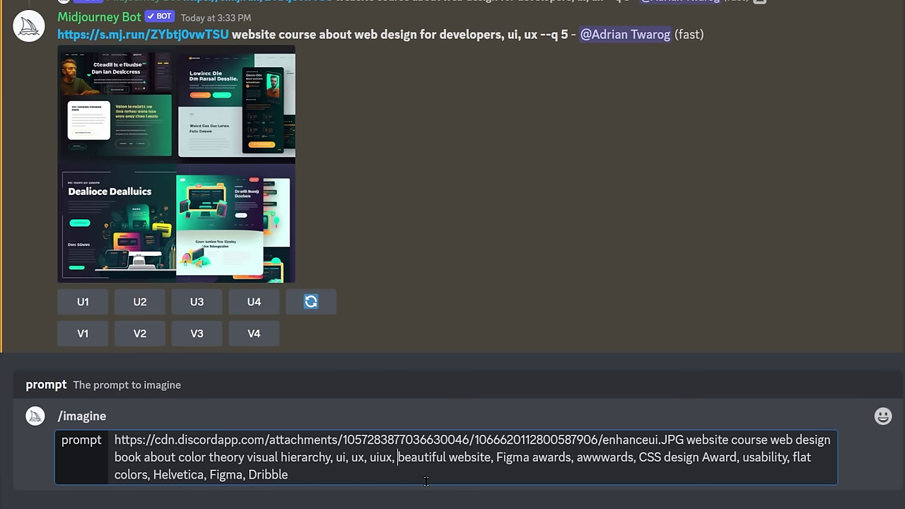
text(,)
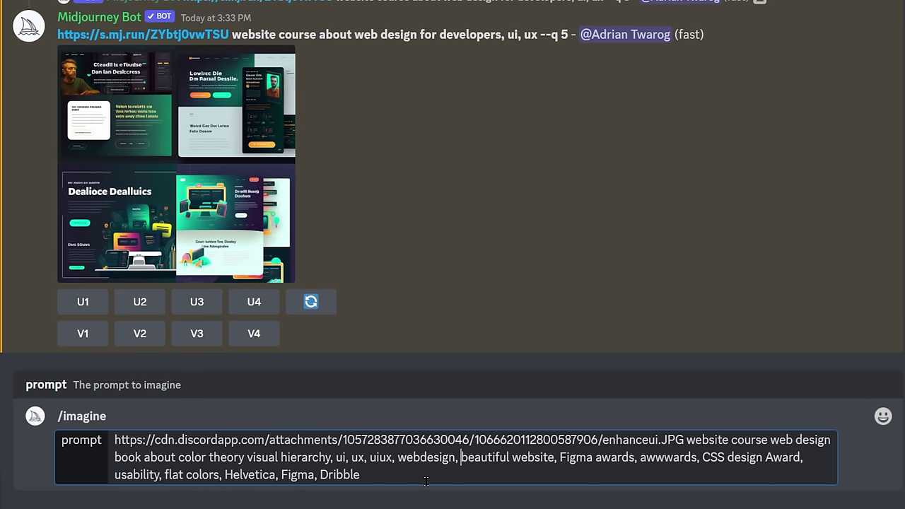
click(426, 481)
key(Return)
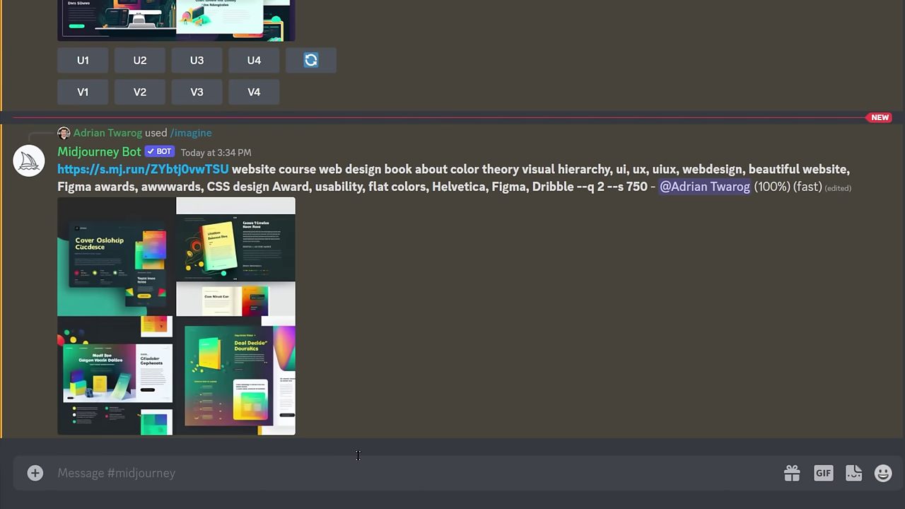
Step: Enlarge the color-theory grid of four dark mockups with gradient book covers
click(187, 297)
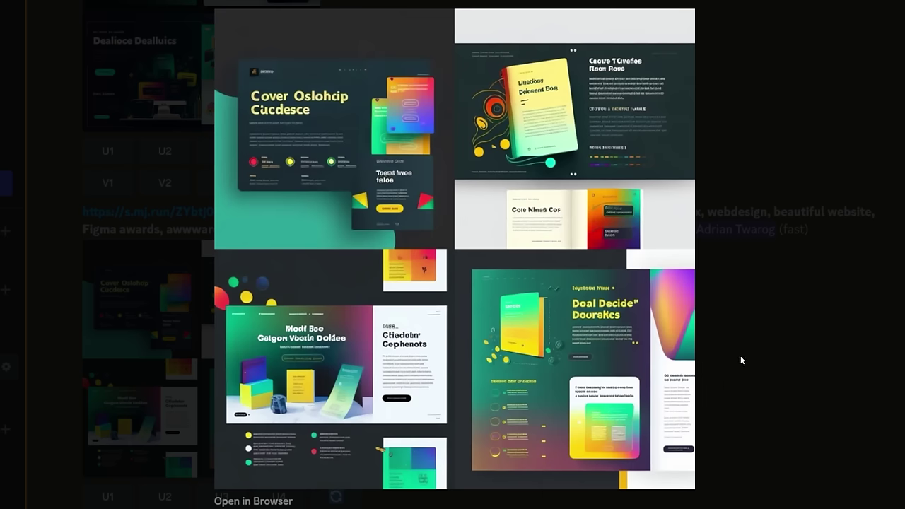
Step: Reroll the color-theory prompt and enlarge the new lighter mockup grid
click(730, 331)
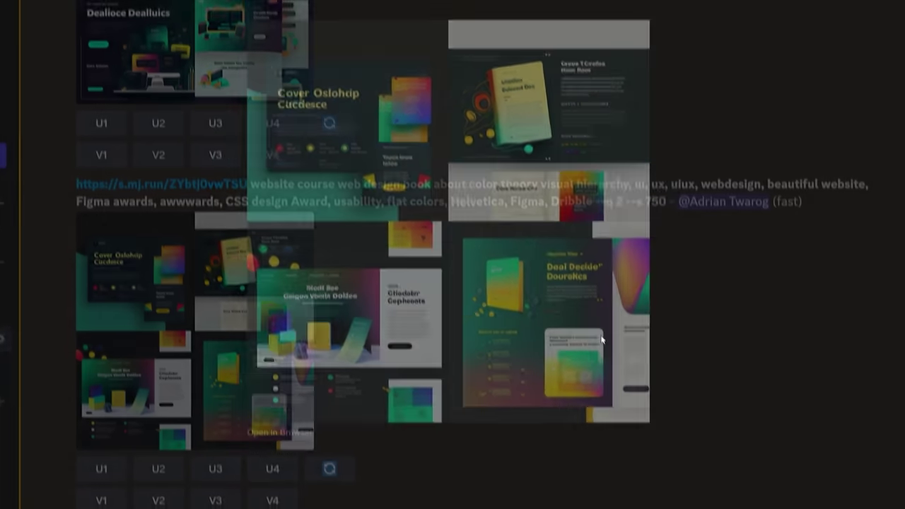
scroll(355, 282, down, 3)
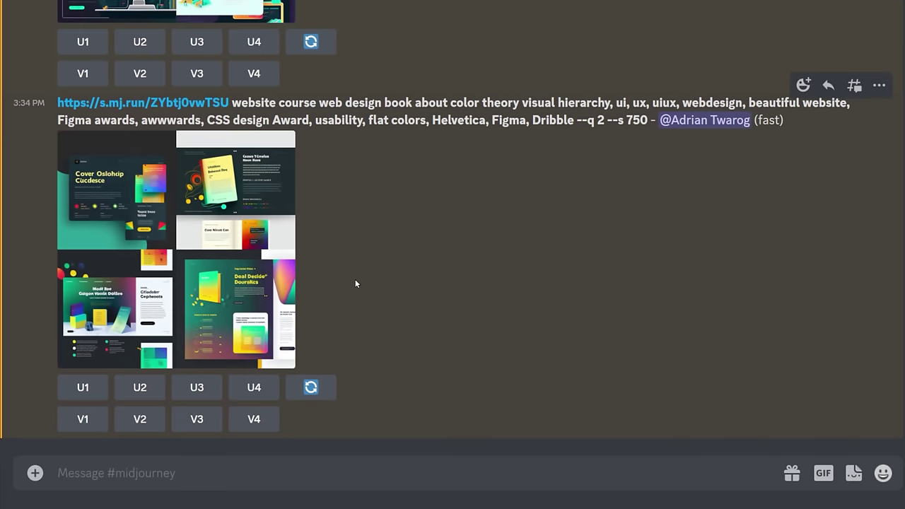
click(327, 386)
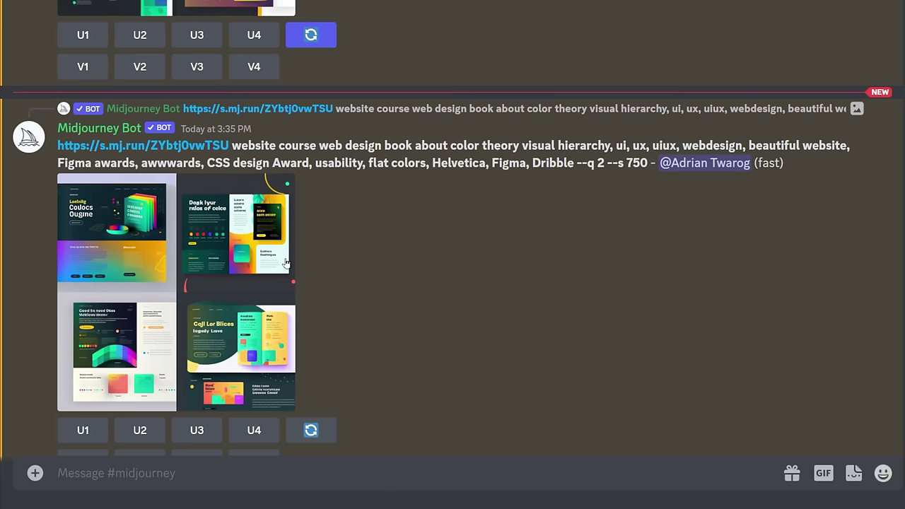
click(102, 209)
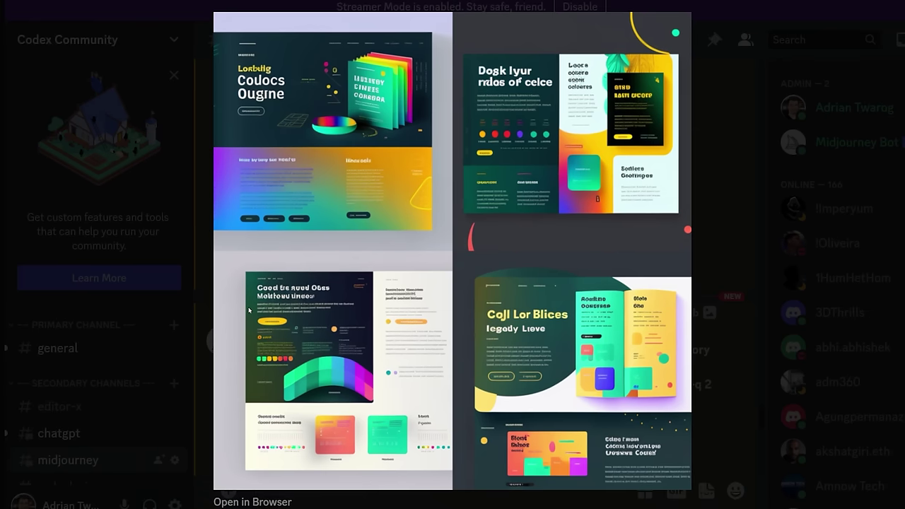
Step: After a last look at the grids, search Dribbble for 'web design course'
click(178, 328)
click(359, 279)
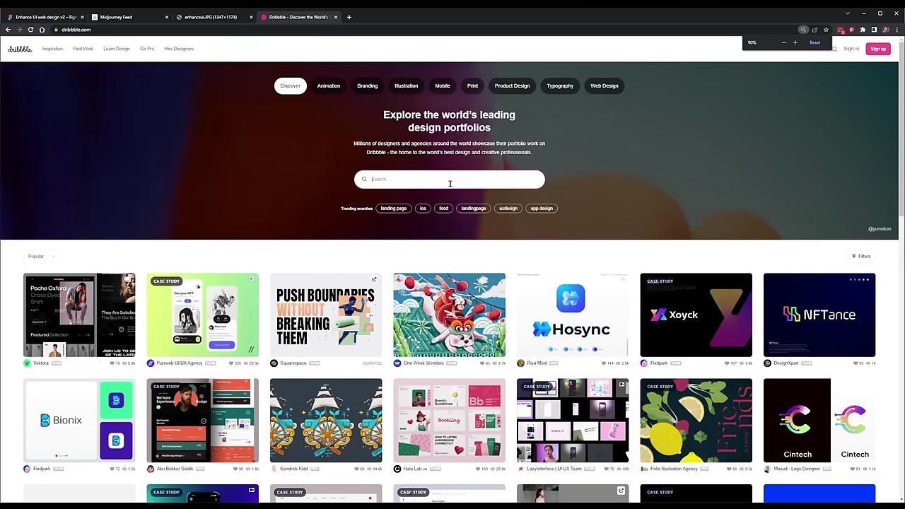
click(450, 180)
text(web design course)
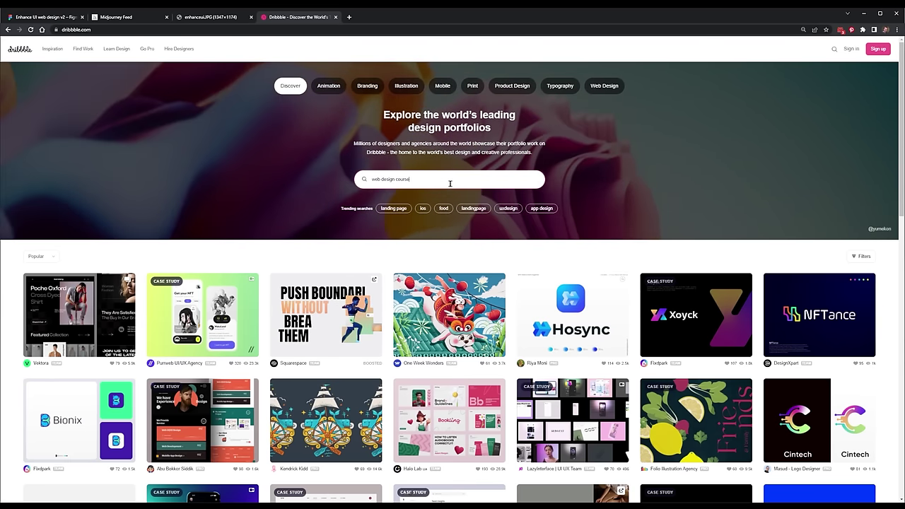
Step: Search Dribbble for learning-platform designs and open the Ofspace 'E-learning Platform' shot
key(Return)
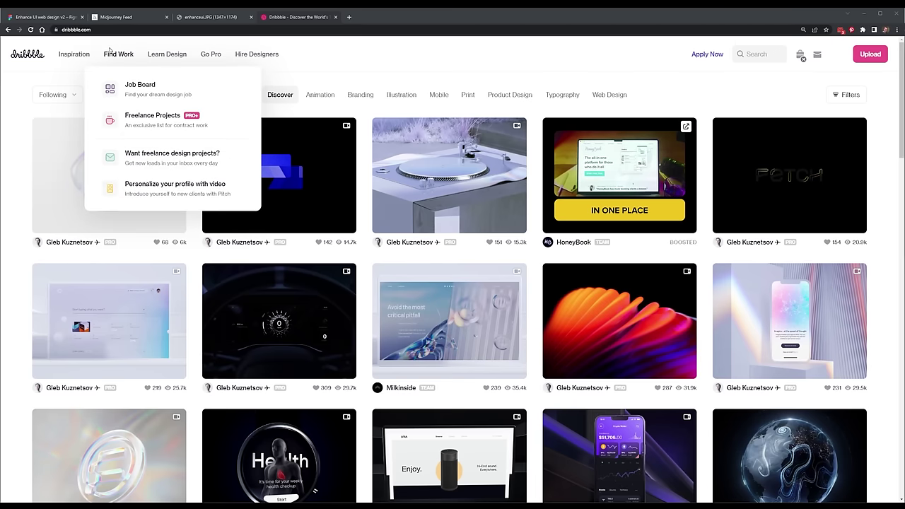
click(762, 55)
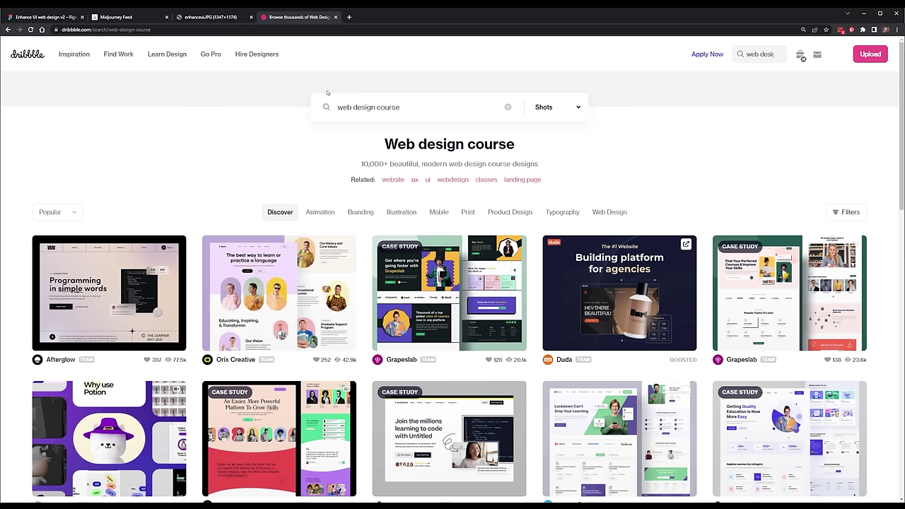
click(611, 213)
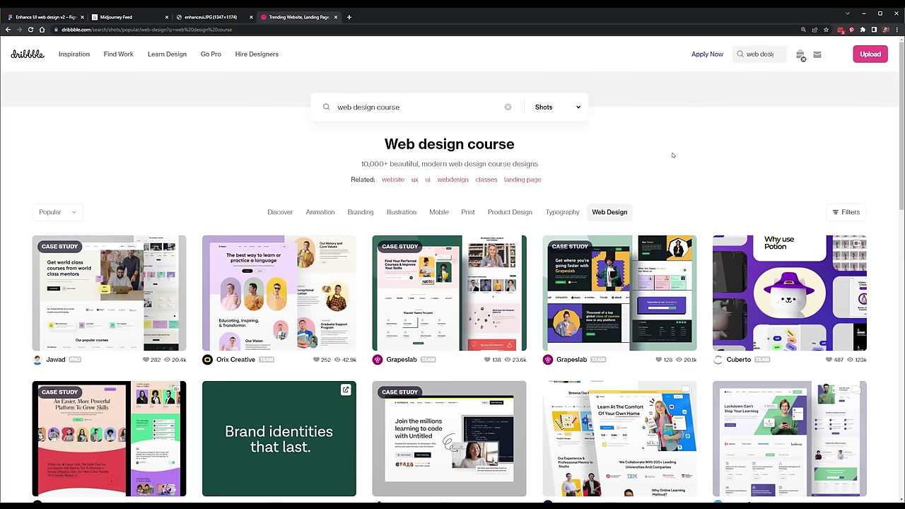
scroll(675, 152, down, 3)
scroll(684, 142, down, 2)
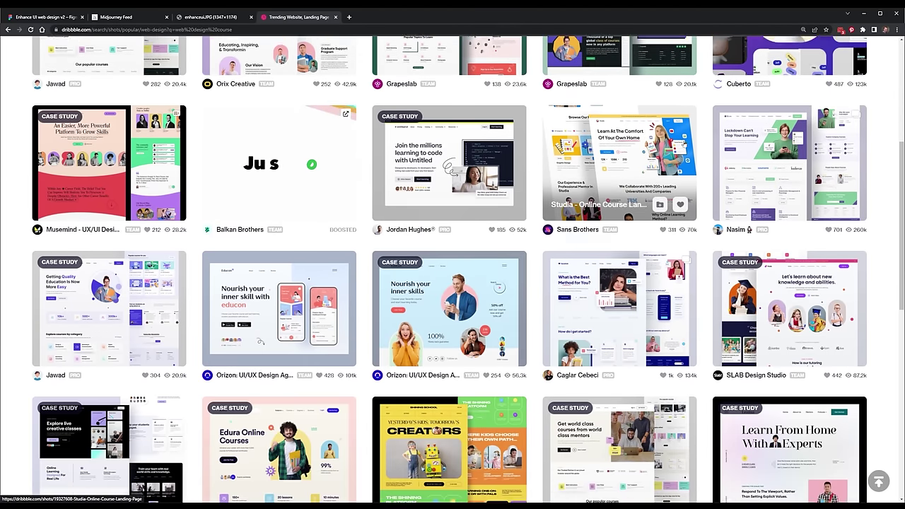
key(alt+Left)
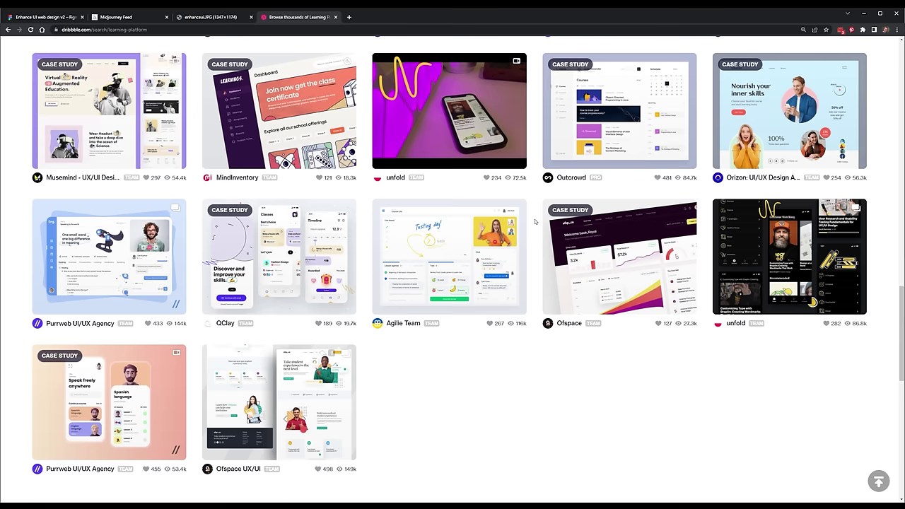
scroll(535, 222, down, 3)
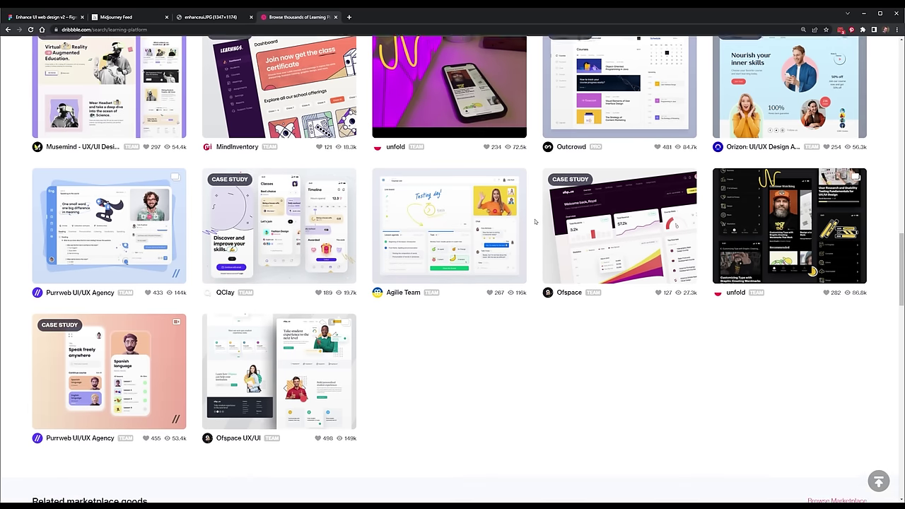
click(279, 297)
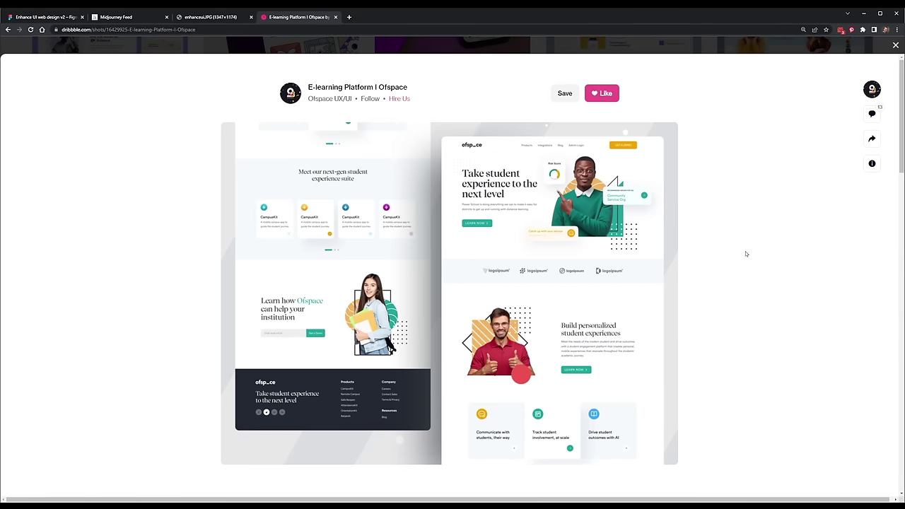
Step: Open the shot's mockup image in its own tab and select its web address
right_click(512, 230)
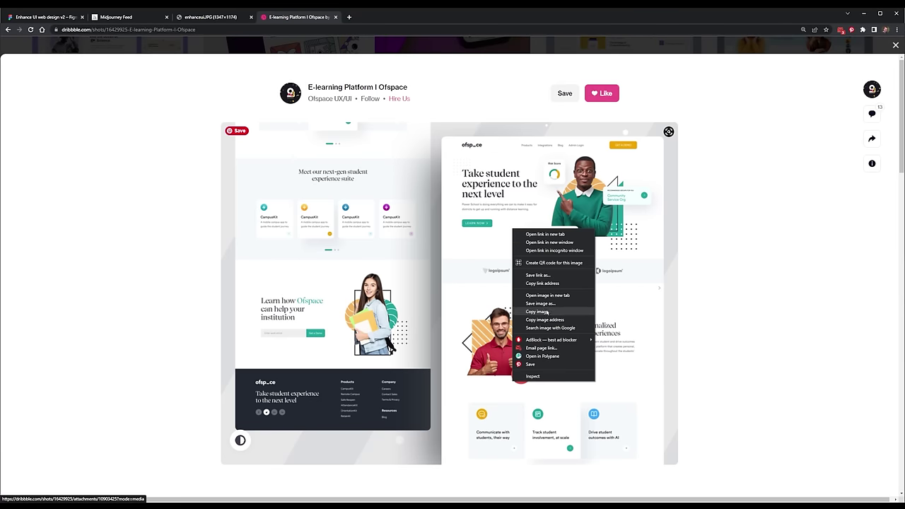
click(537, 311)
right_click(510, 275)
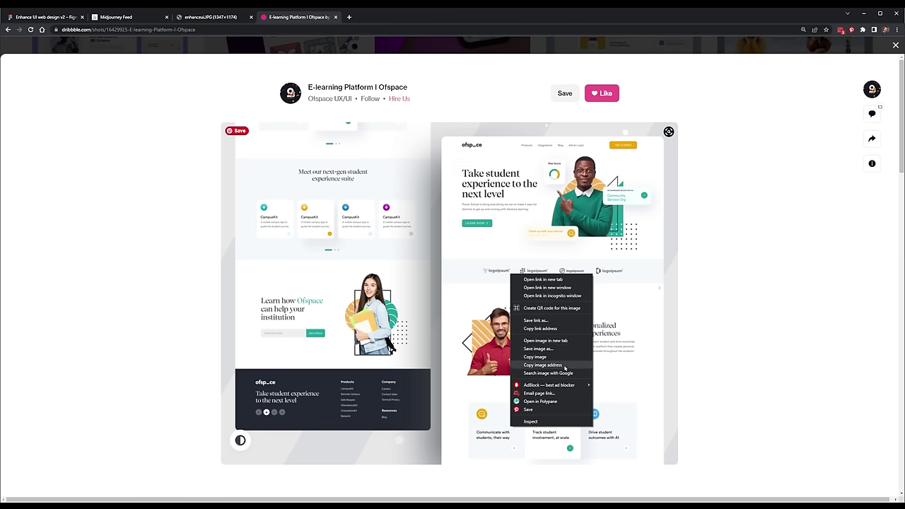
click(545, 340)
click(373, 17)
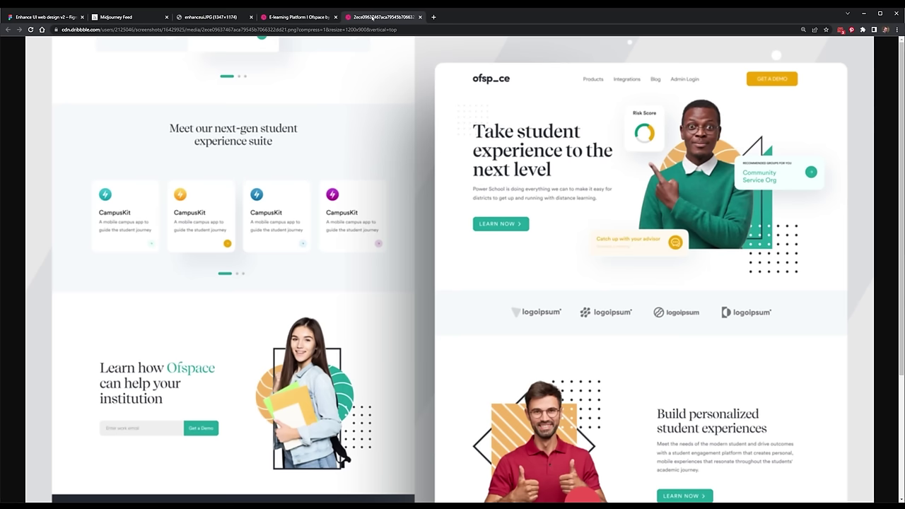
click(385, 29)
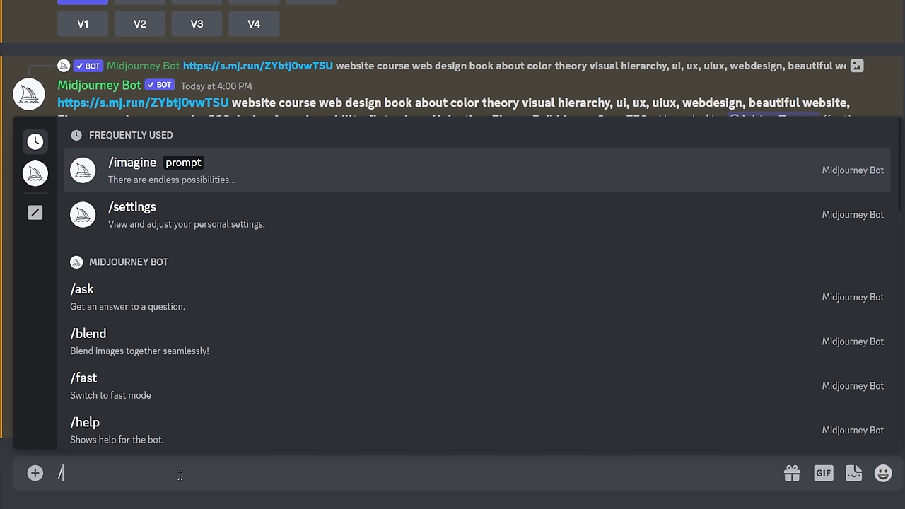
Step: Send /imagine with the pasted Dribbble image link plus 'web design course website… webdesign, ui, ux'
text(im)
key(Tab)
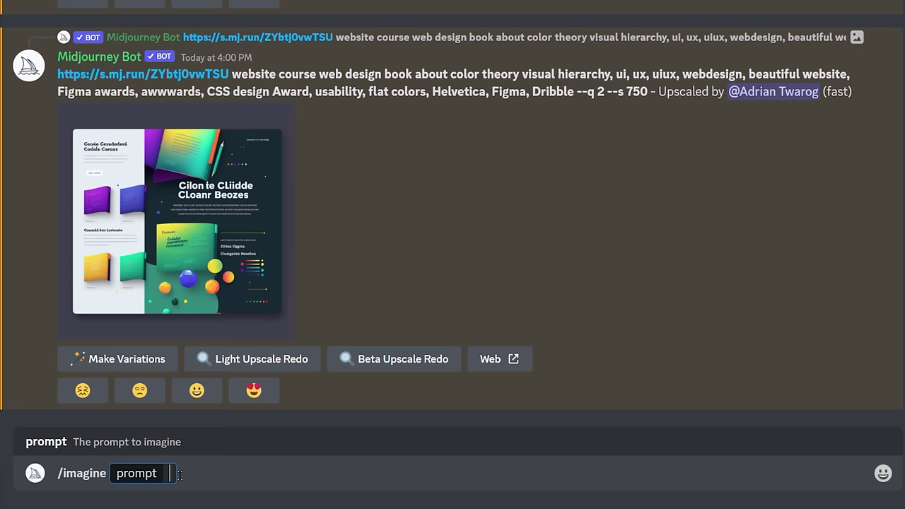
key(ctrl+v)
text(web d)
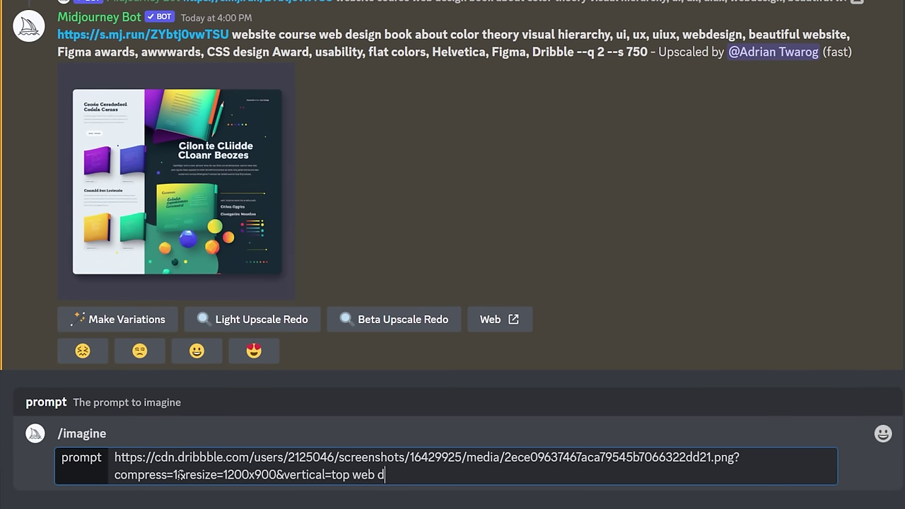
text(esign course website)
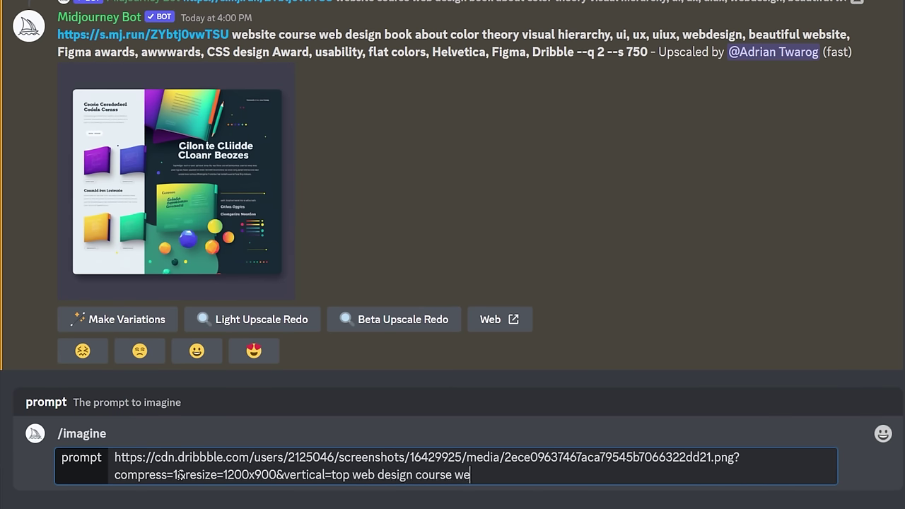
text( a)
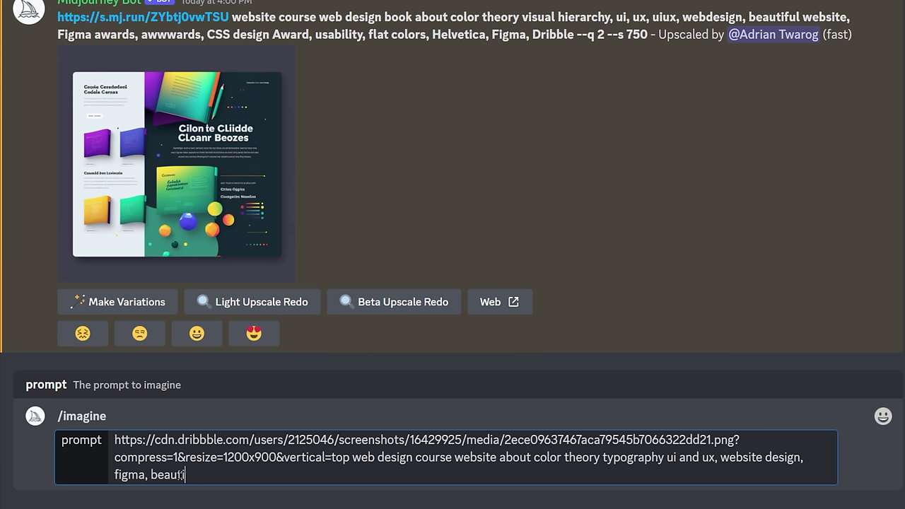
text(iful webdesign, webdesign, )
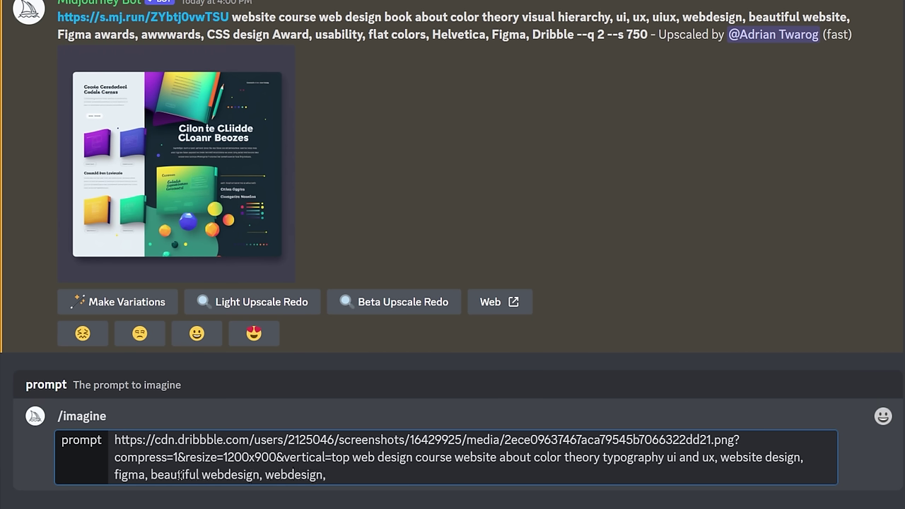
text(ui, ux)
key(BackSpace)
key(BackSpace)
text(ux)
key(Return)
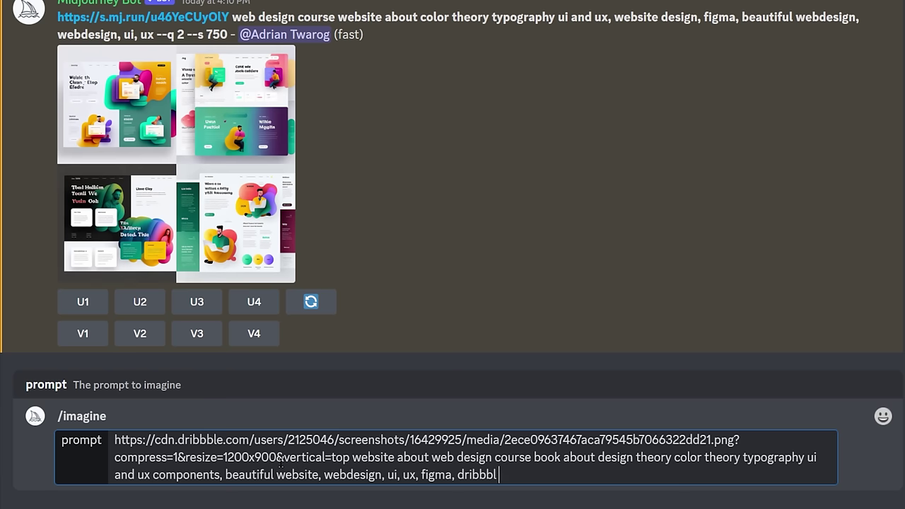
Step: Submit the reworded image-linked prompt with --q 5, then view the resulting four-image grid
text(--q 4)
key(BackSpace)
text(5)
key(Return)
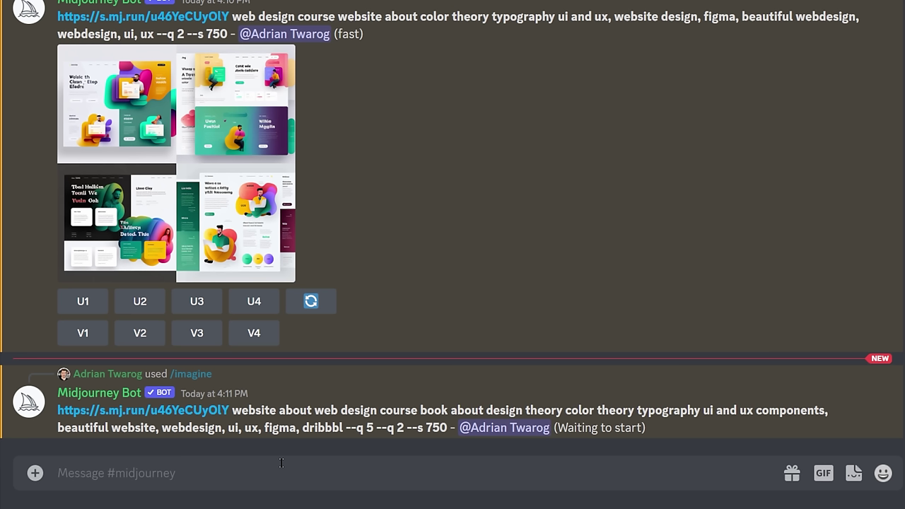
click(201, 262)
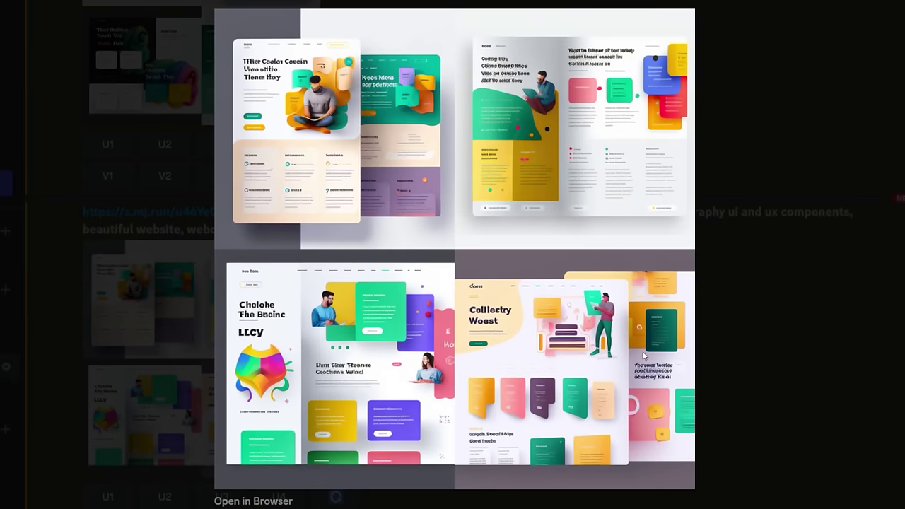
click(787, 339)
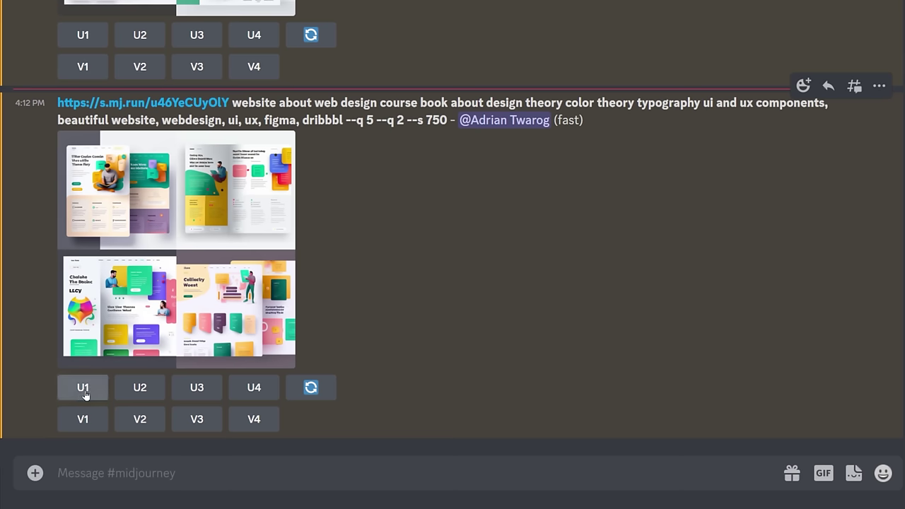
Step: Remix image 1 (V1), adding 'reading book, learning' after 'components' in the prompt
click(82, 420)
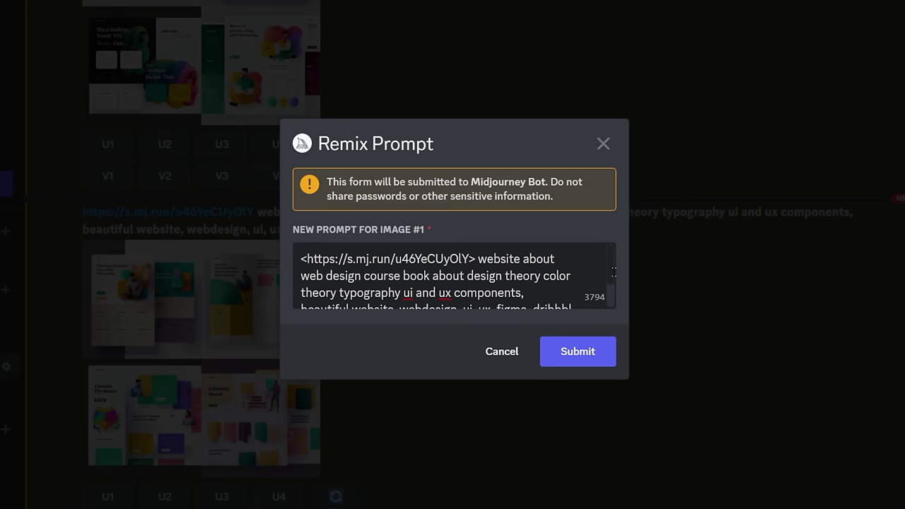
scroll(610, 270, down, 1)
scroll(610, 270, down, 2)
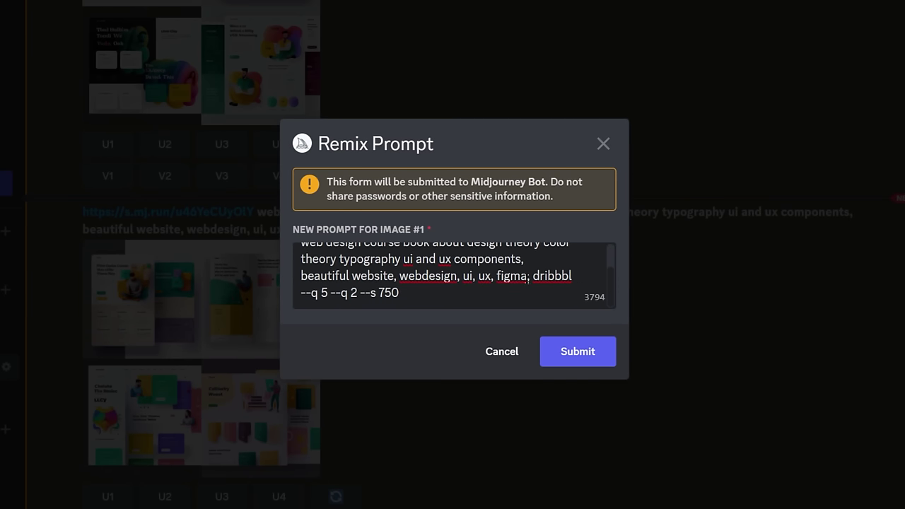
scroll(424, 276, up, 2)
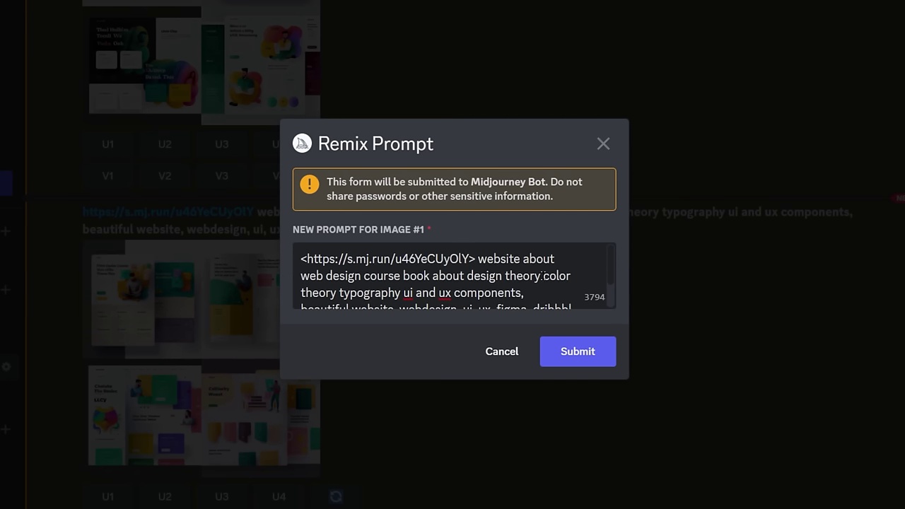
click(530, 293)
text(reading book)
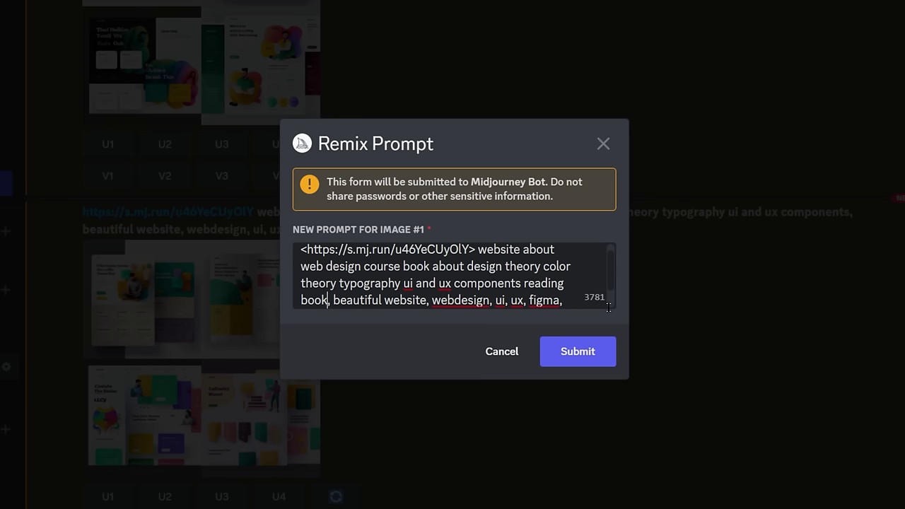
text(, l)
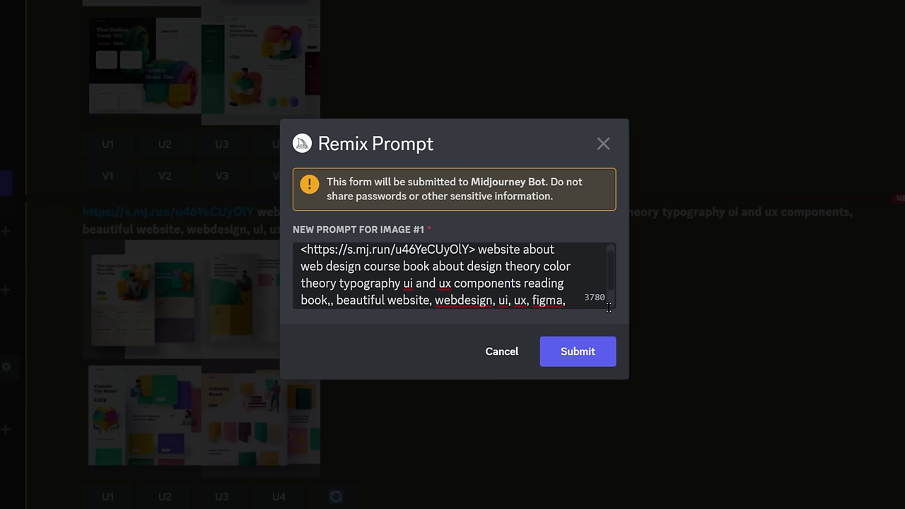
text(earning)
click(590, 346)
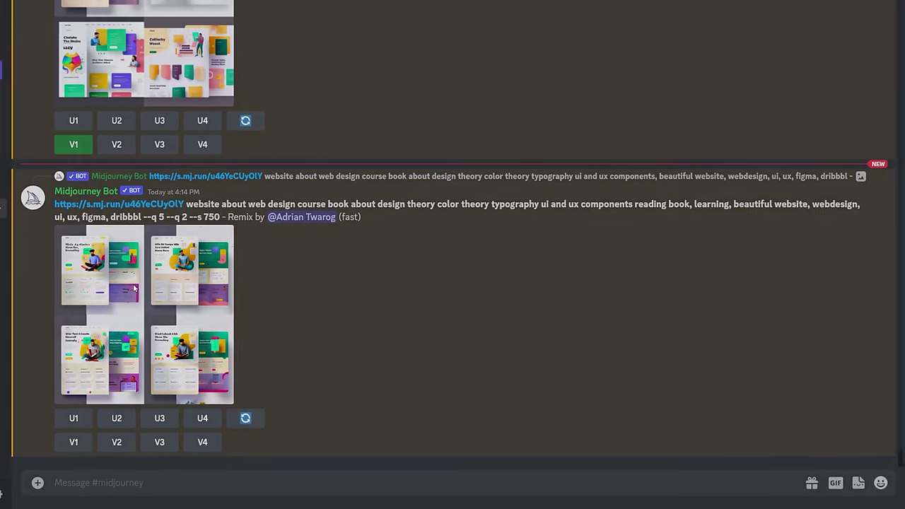
Step: Enlarge the remixed grid of four reading-man course mockups, then close the viewer
click(133, 287)
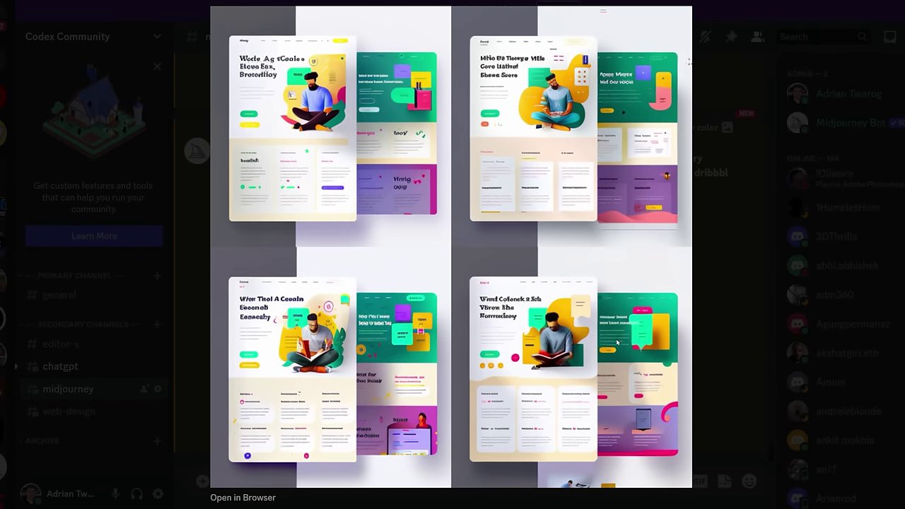
click(730, 243)
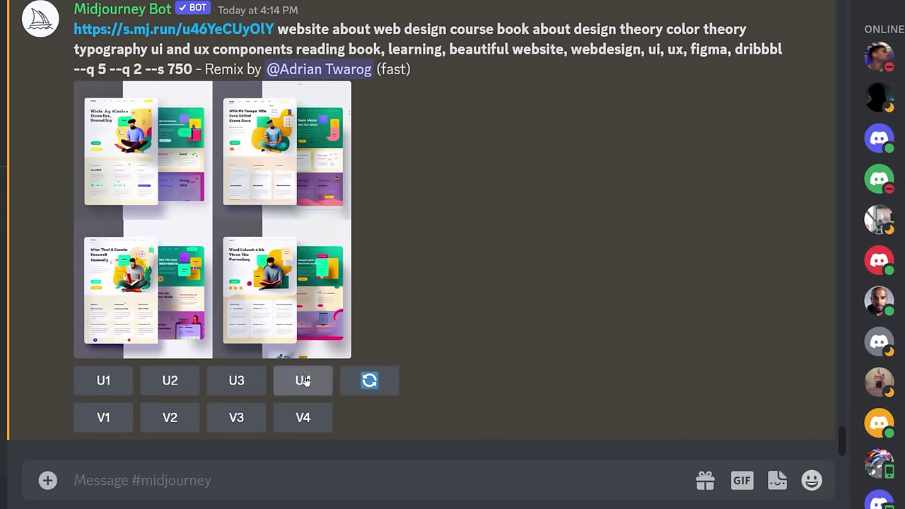
Step: Upscale mockup 3 (U3), preview it enlarged, then request a Beta Upscale Redo
click(237, 381)
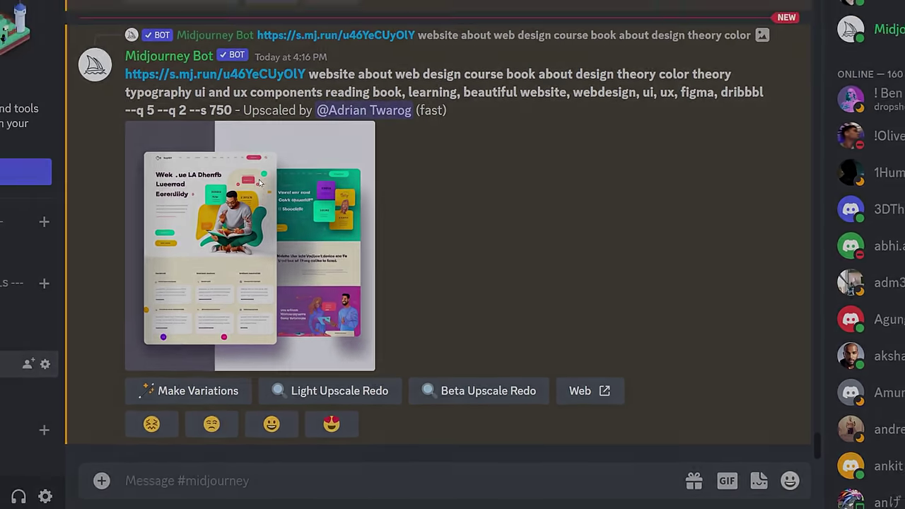
click(223, 152)
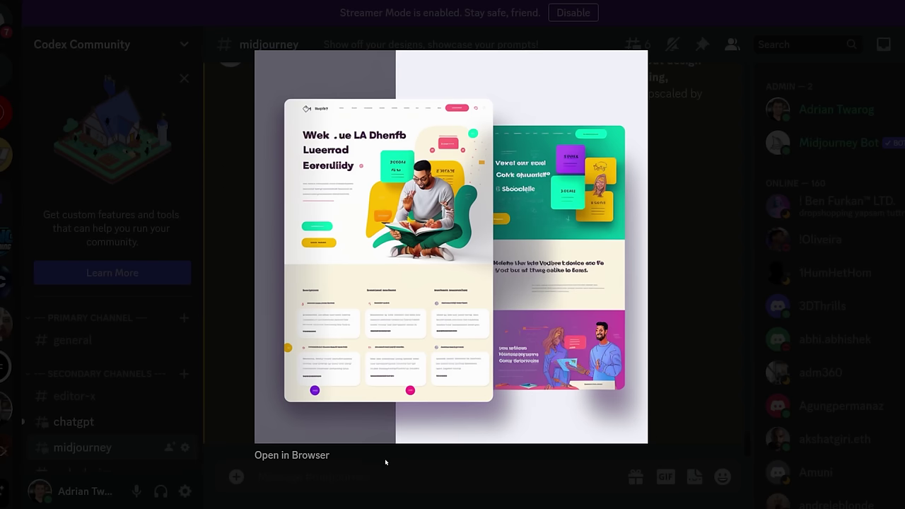
key(Escape)
click(573, 322)
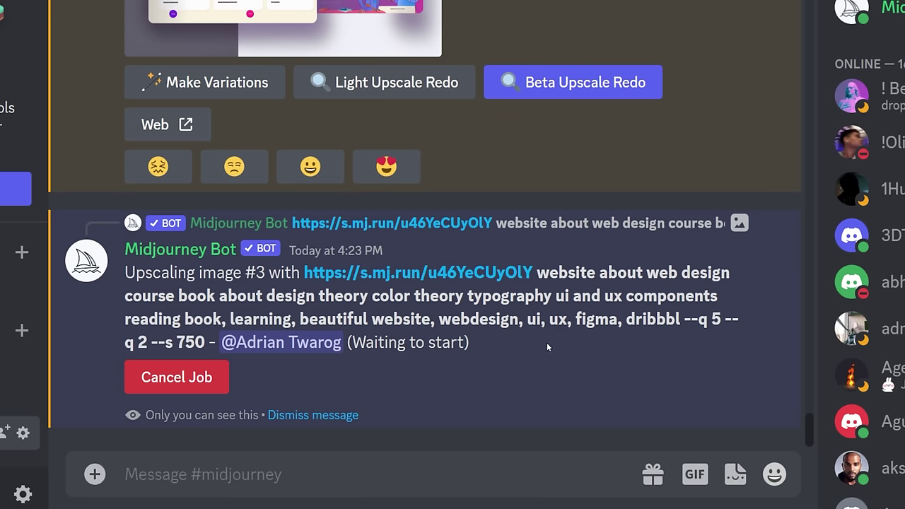
scroll(587, 346, up, 4)
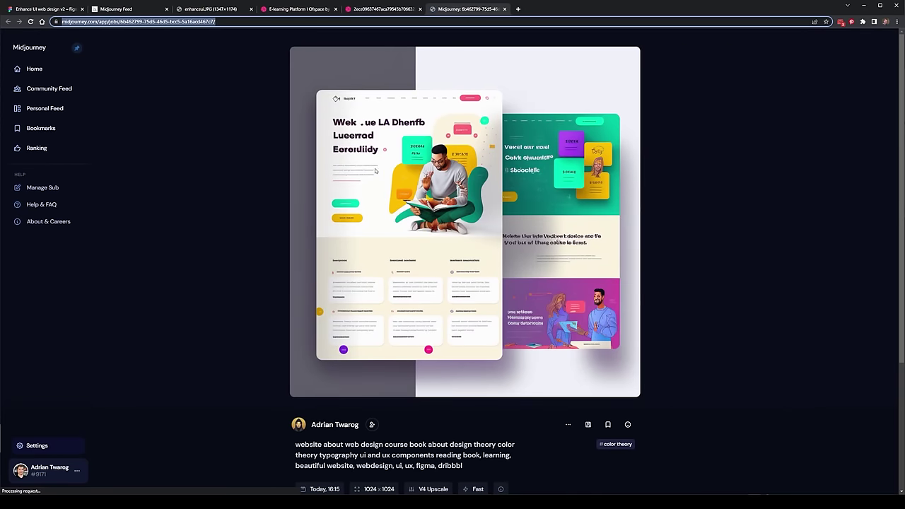
Step: Select and then deselect the web design course book prompt text on the upscaled job page
scroll(318, 420, down, 1)
drag(463, 430, 296, 412)
click(296, 412)
scroll(490, 312, up, 1)
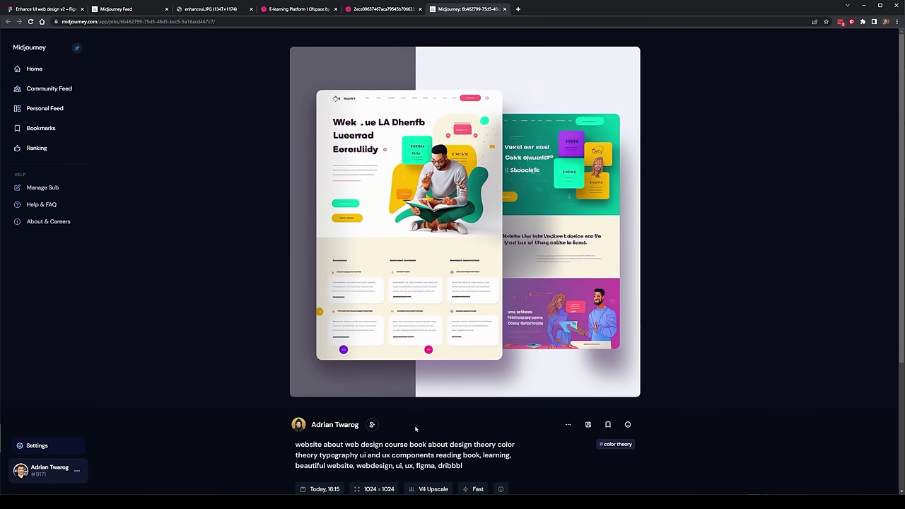